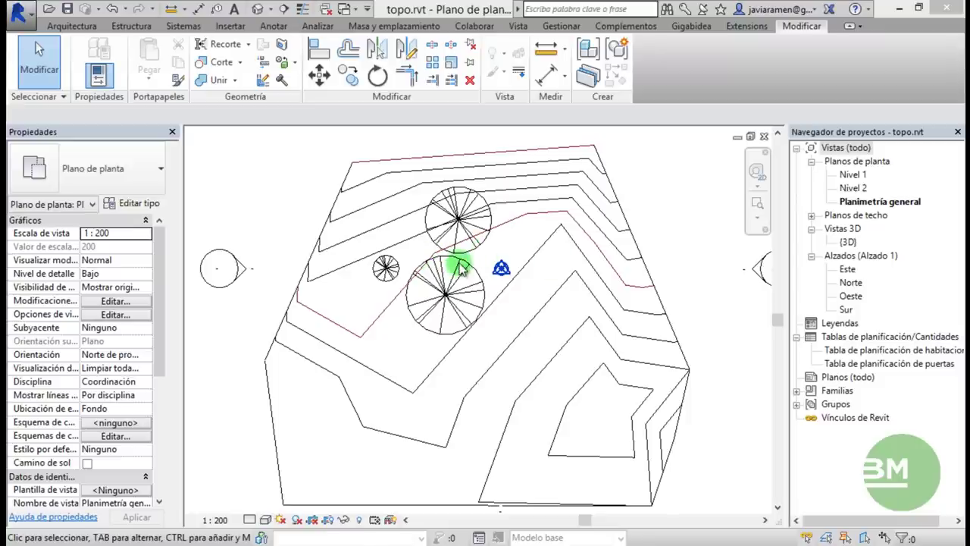
Zoom in on the RPC trees placed on the Planimetría general site plan.
scroll(487, 258, "up", 2)
scroll(470, 244, "up", 1)
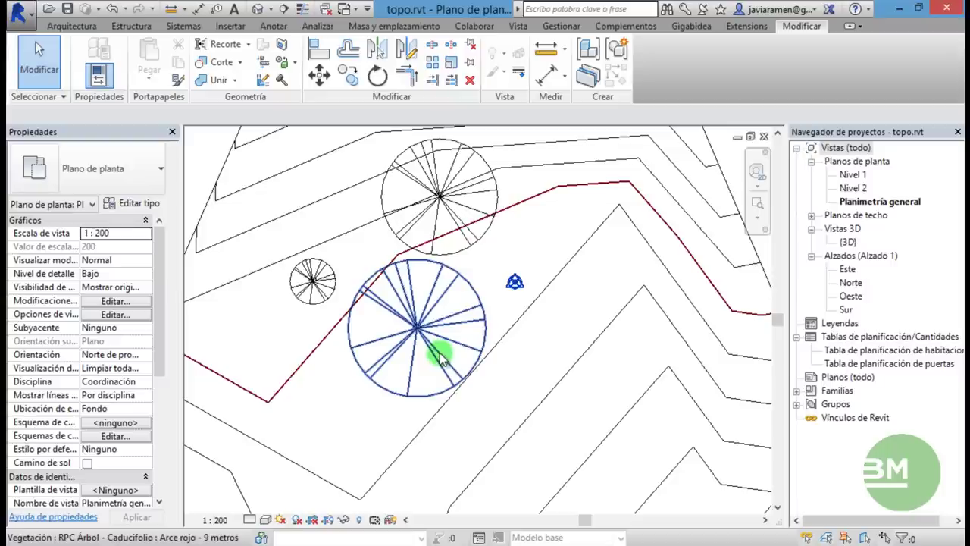
scroll(383, 347, "up", 2)
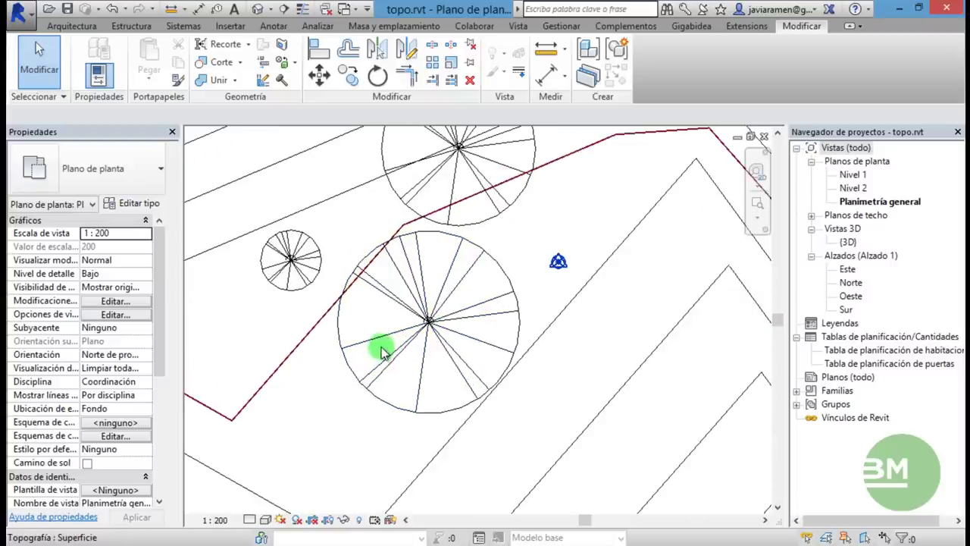
Open the {3D} view and orbit around the trees on the terrain, then return to Planimetría general.
key("3")
key("d")
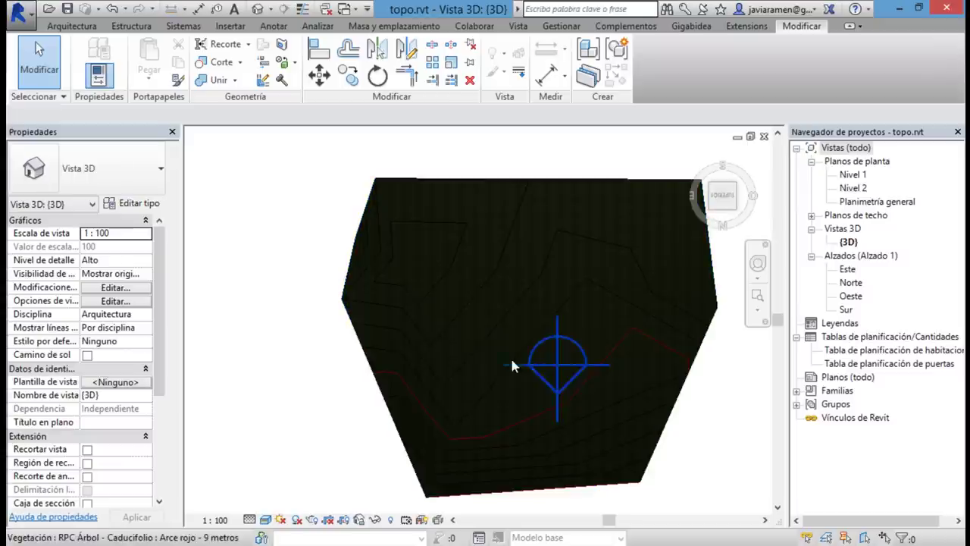
middle_click_drag(622, 414, 534, 434, "shift")
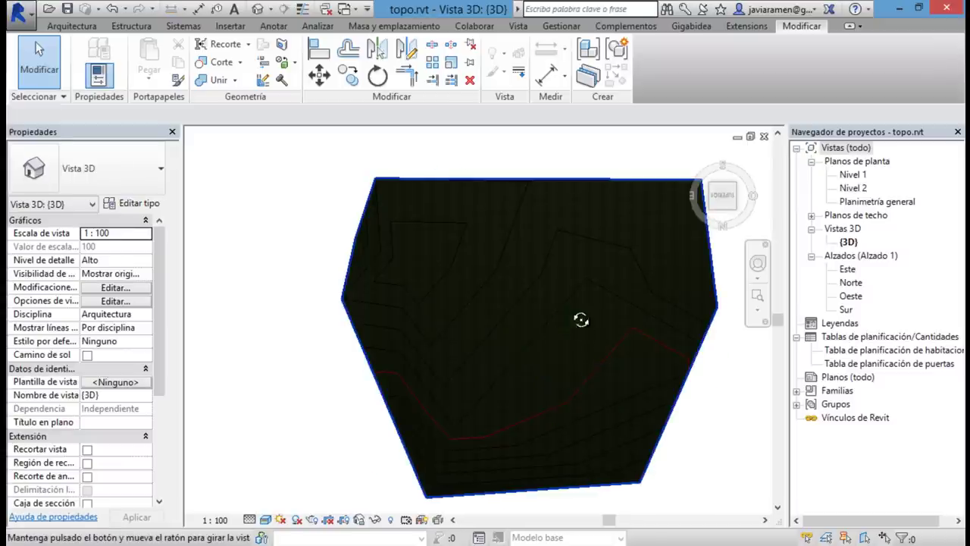
scroll(533, 421, "up", 2)
scroll(533, 395, "up", 2)
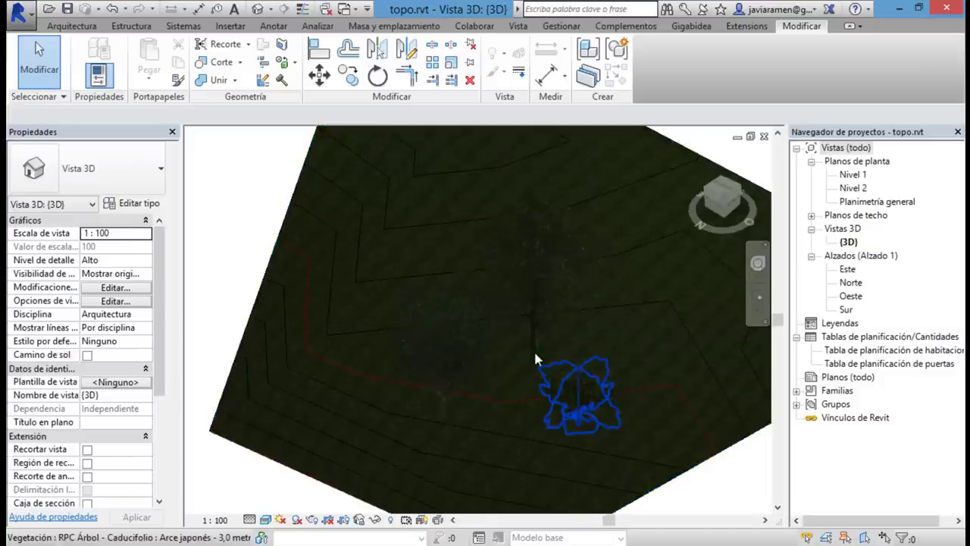
scroll(533, 318, "up", 2)
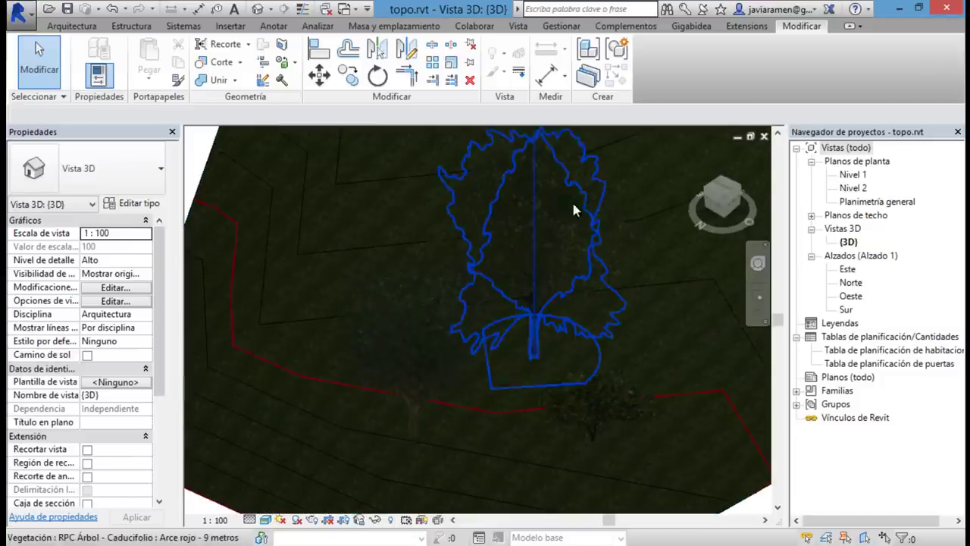
middle_click_drag(436, 440, 602, 271, "shift")
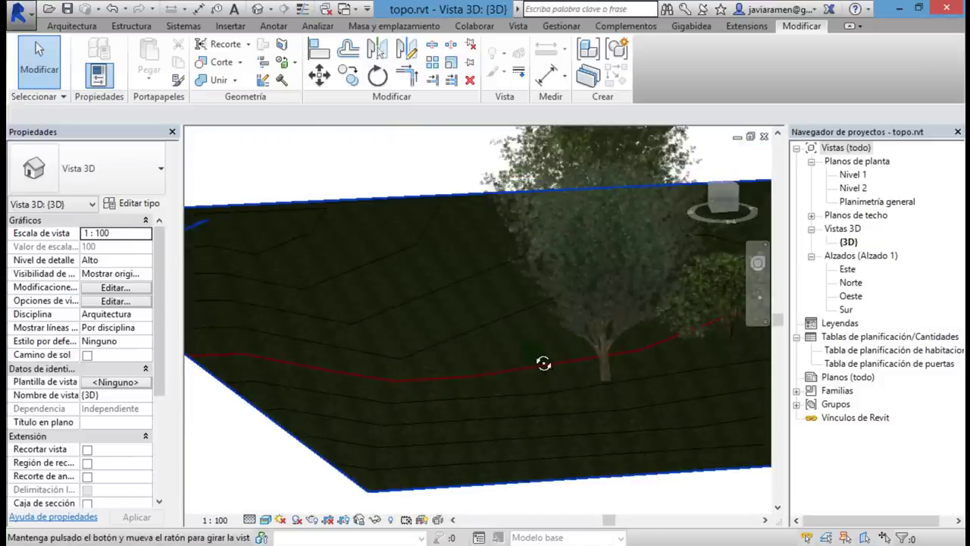
double_click(861, 204)
Drag the large red maple tree further right on the topography and reselect it.
scroll(390, 385, "down", 2)
scroll(398, 386, "down", 2)
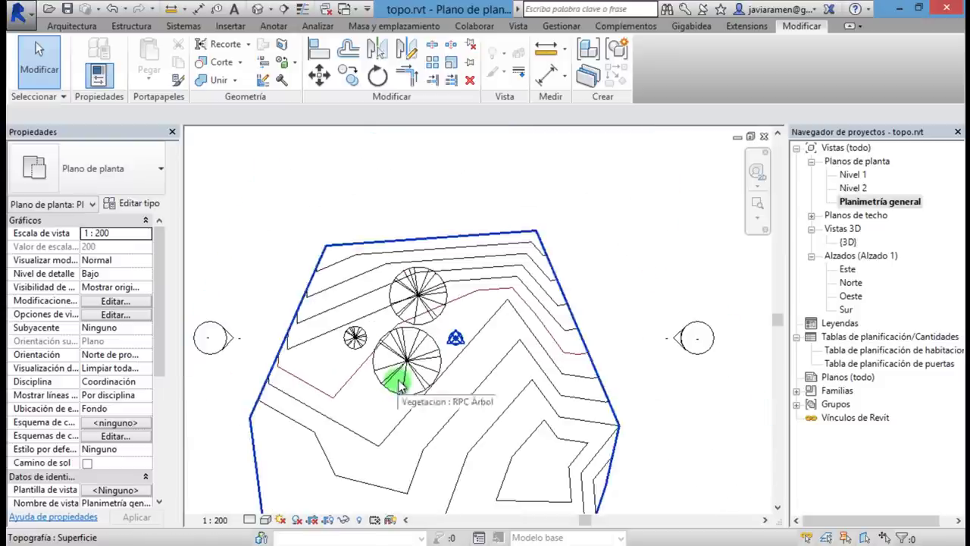
left_click(403, 380)
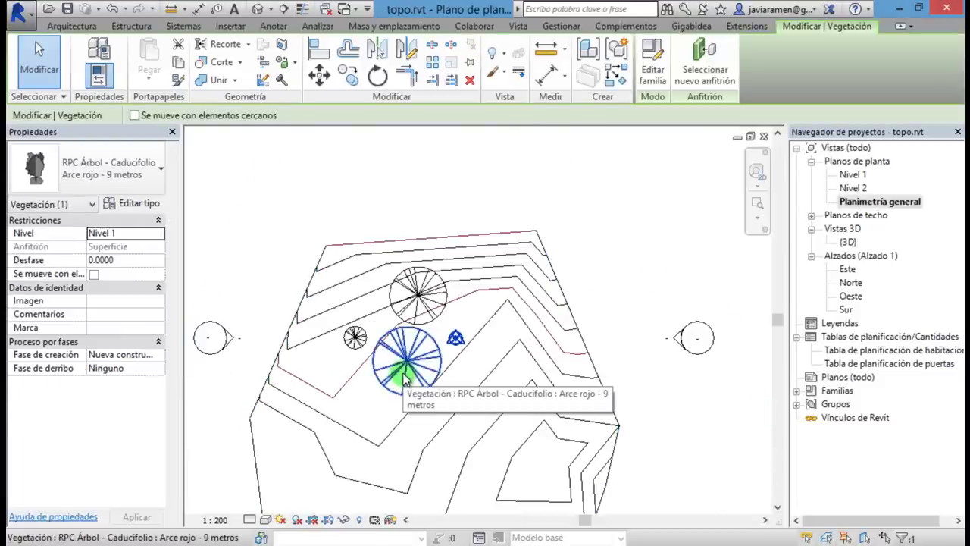
left_click_drag(403, 380, 469, 412)
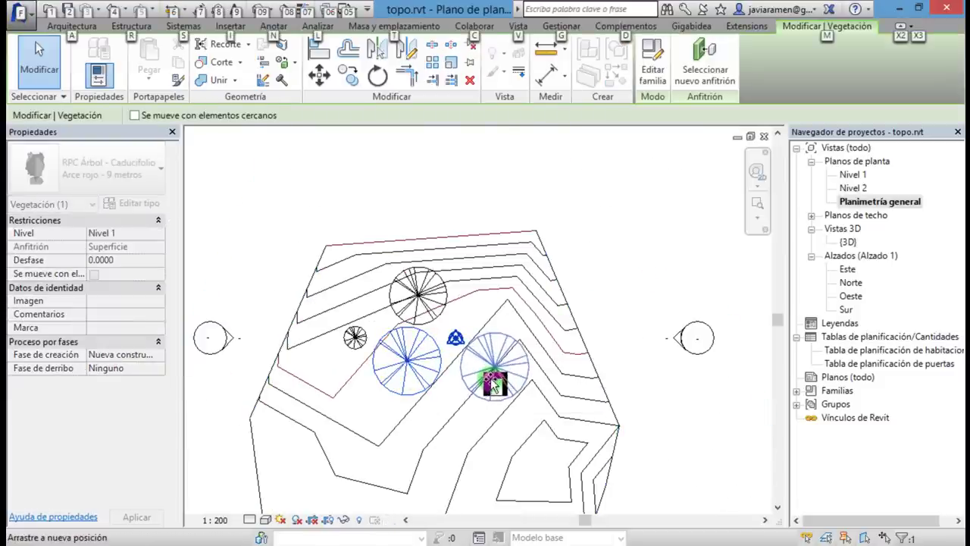
left_click(469, 411)
scroll(465, 402, "up", 2)
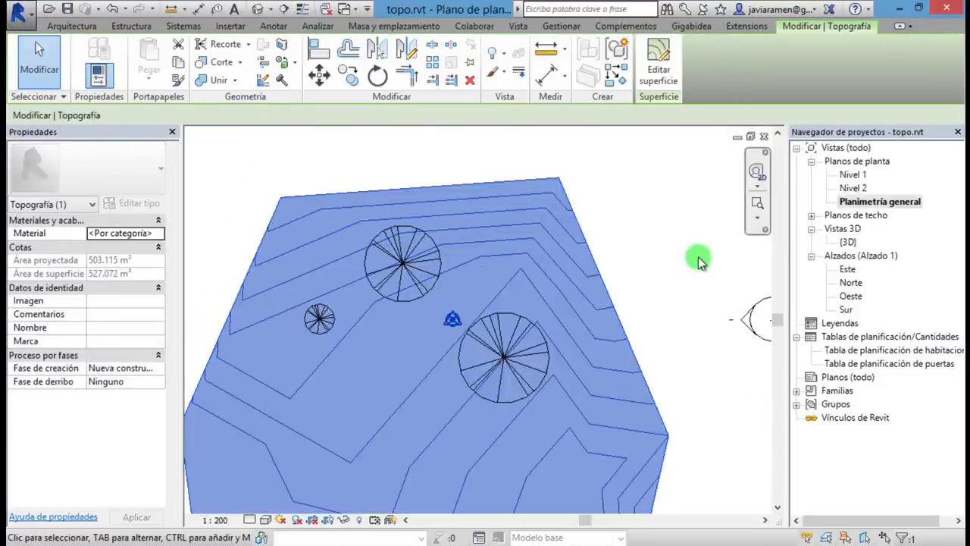
left_click(697, 260)
left_click(506, 353)
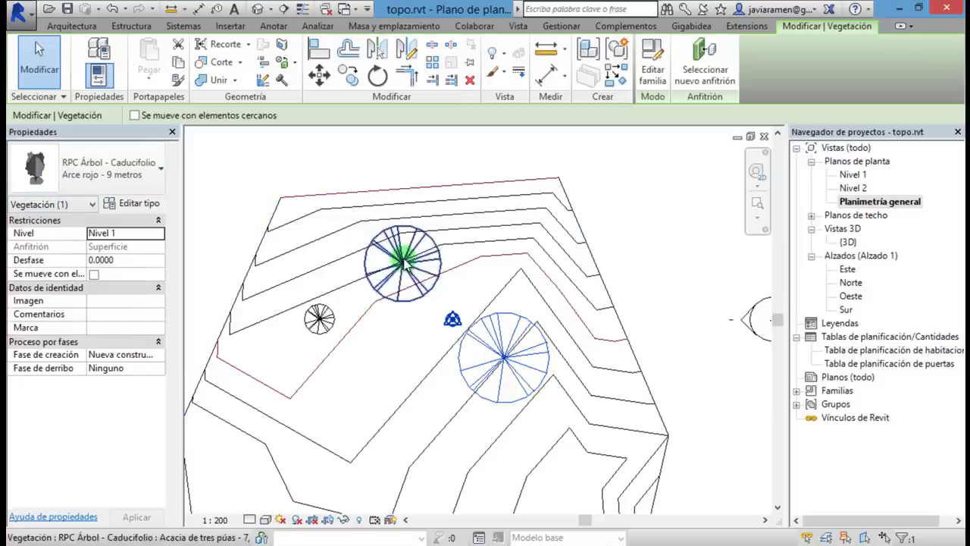
left_click(123, 178)
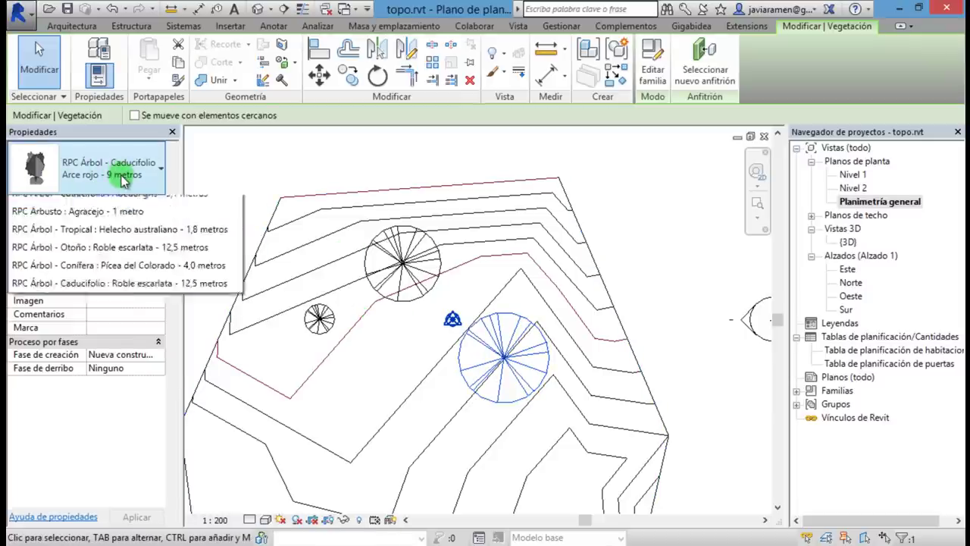
scroll(87, 257, "up", 1)
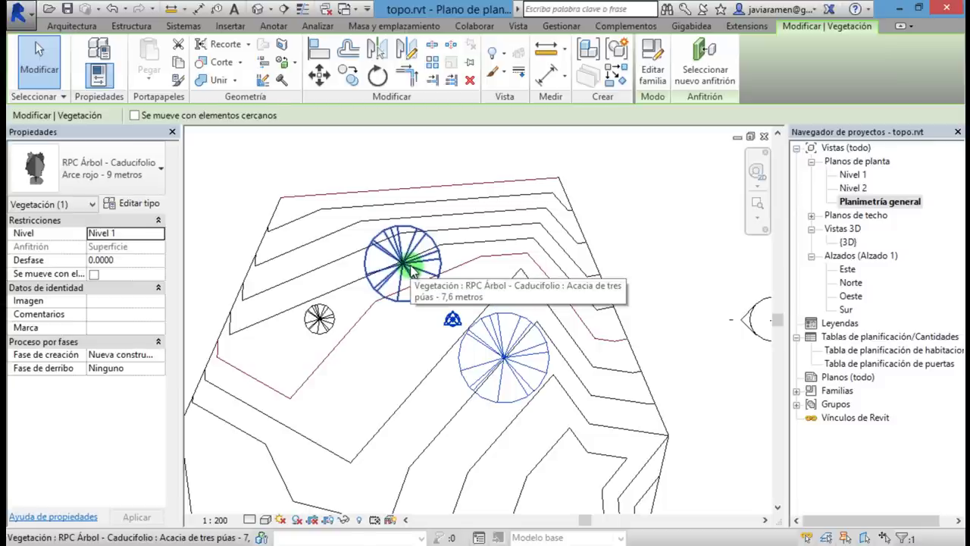
left_click(412, 270)
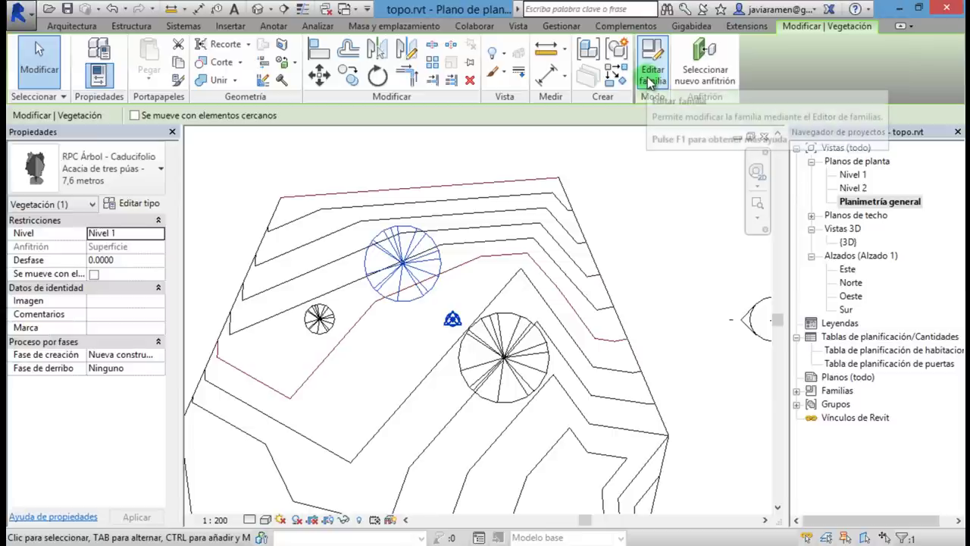
Open the Acacia tree family for editing and go to its Planta baja plan.
double_click(407, 267)
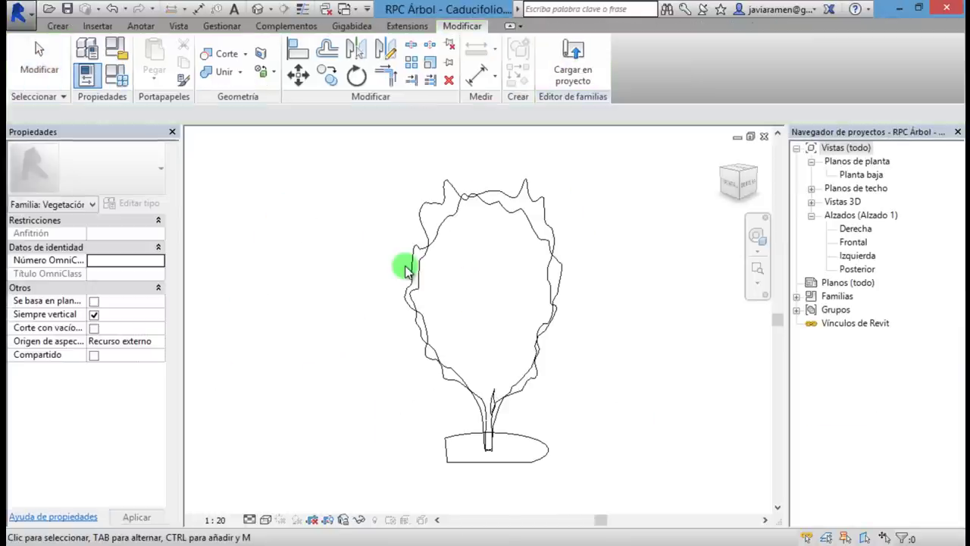
scroll(493, 308, "up", 1)
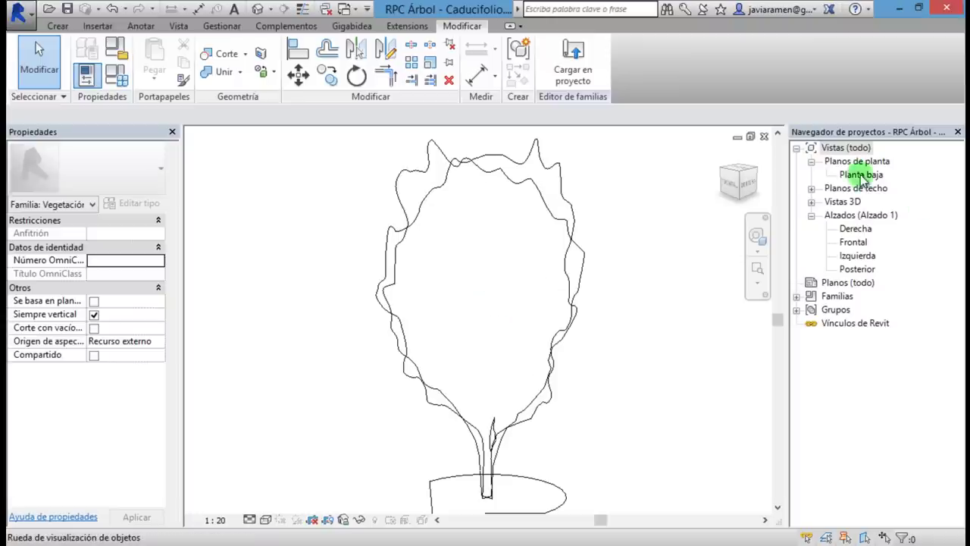
double_click(856, 175)
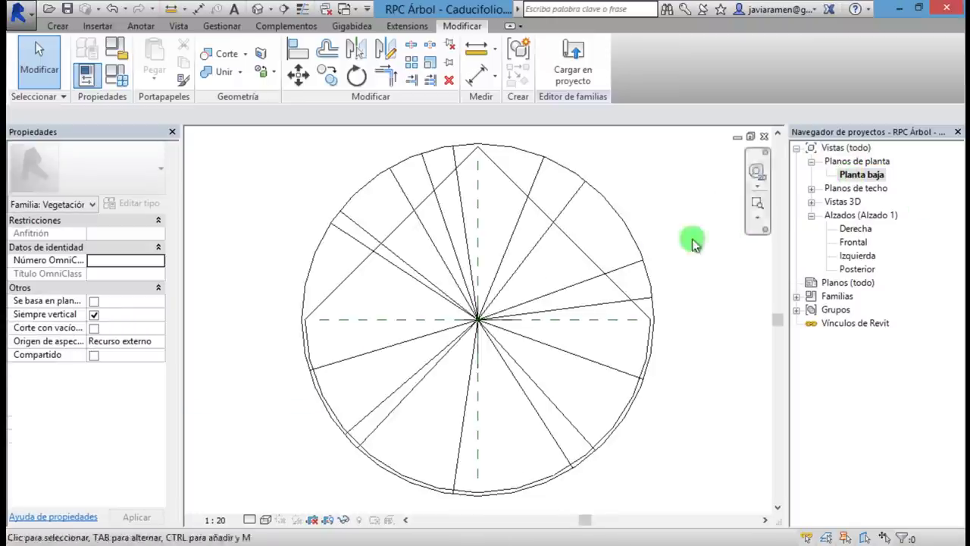
scroll(379, 228, "down", 2)
scroll(523, 232, "up", 1)
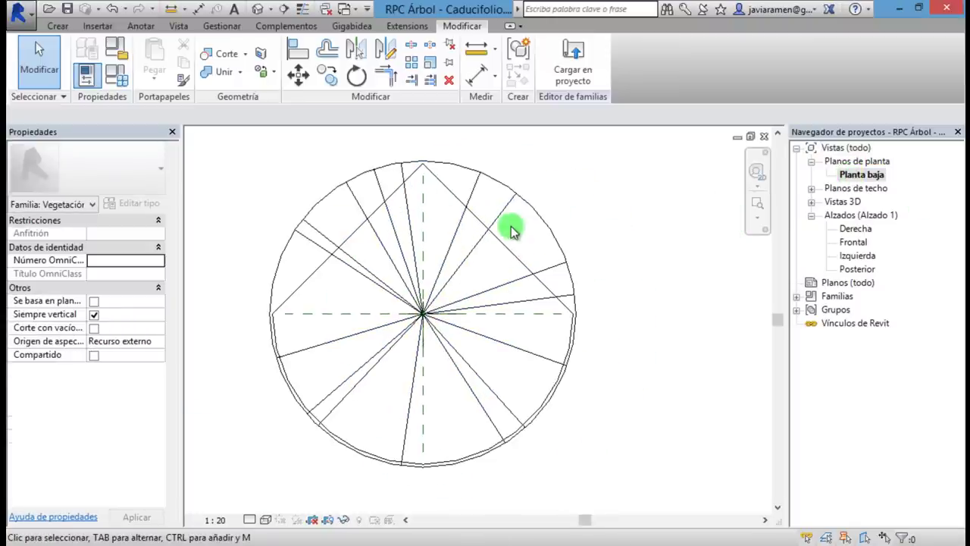
Make Arce japonés - 3,0 metros the family's current type.
left_click(122, 84)
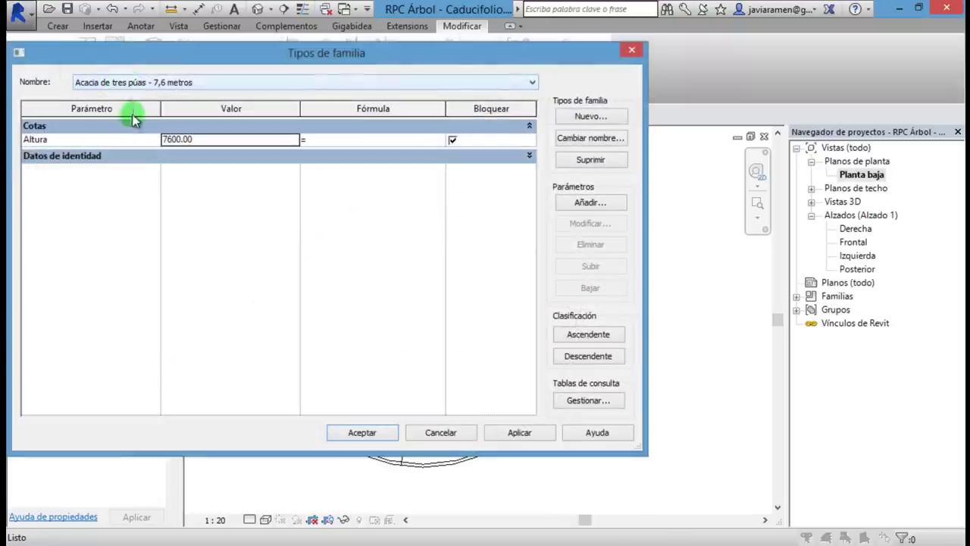
left_click(532, 84)
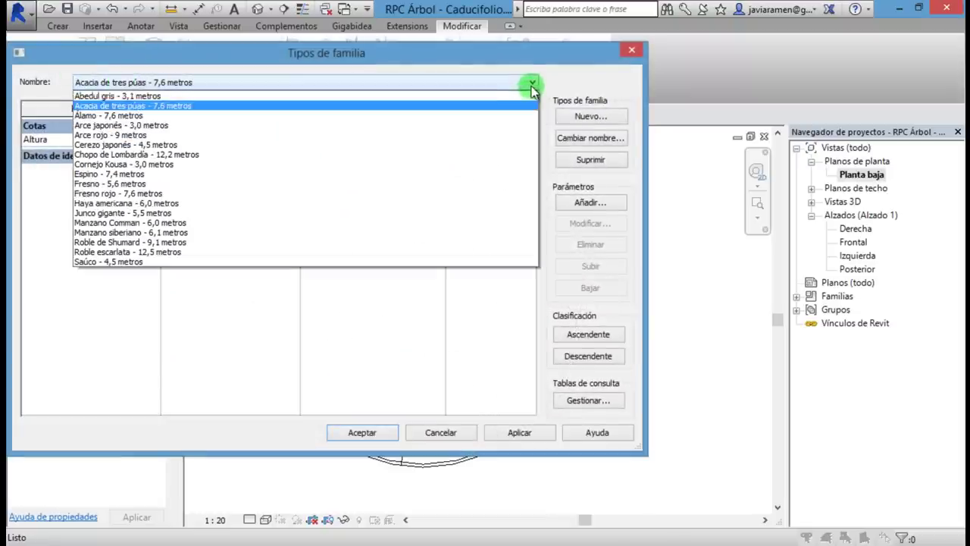
left_click(151, 127)
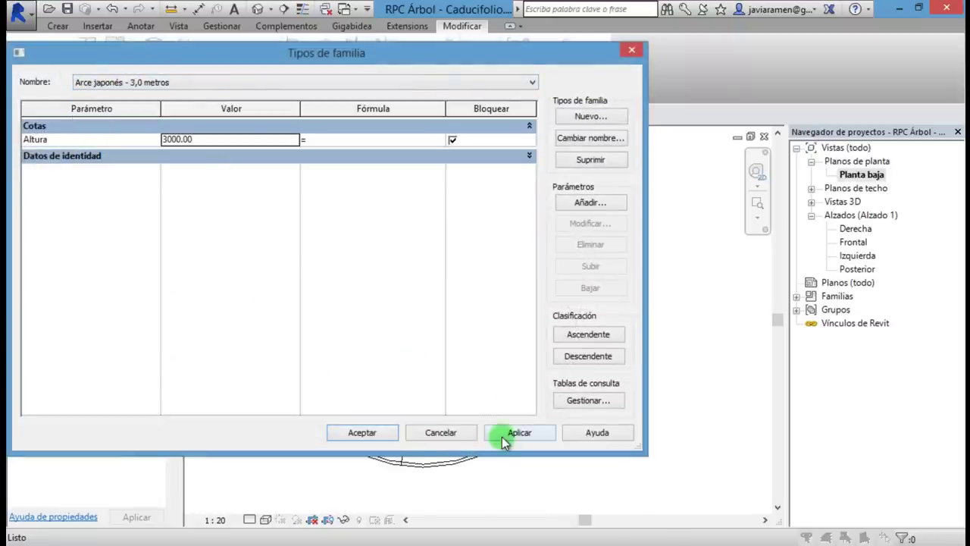
left_click(356, 432)
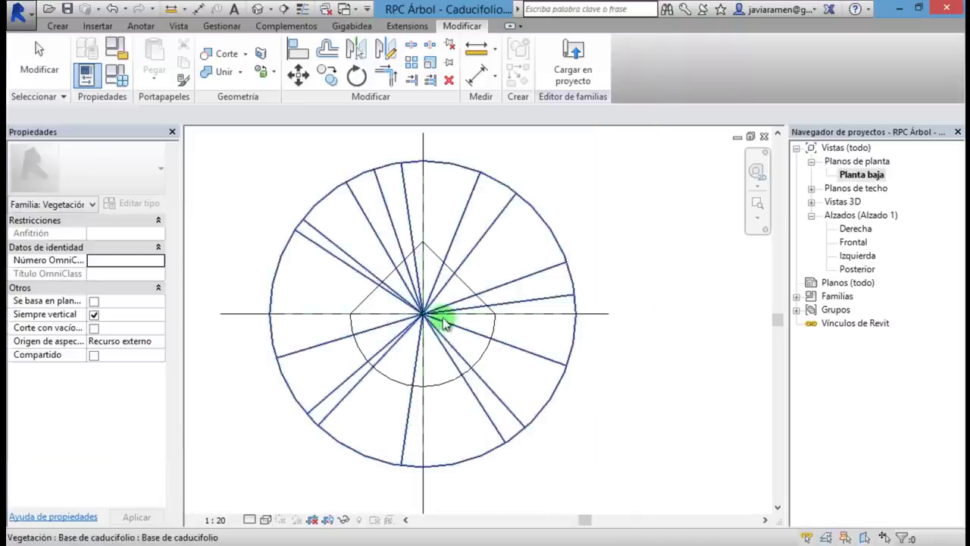
left_click(392, 279)
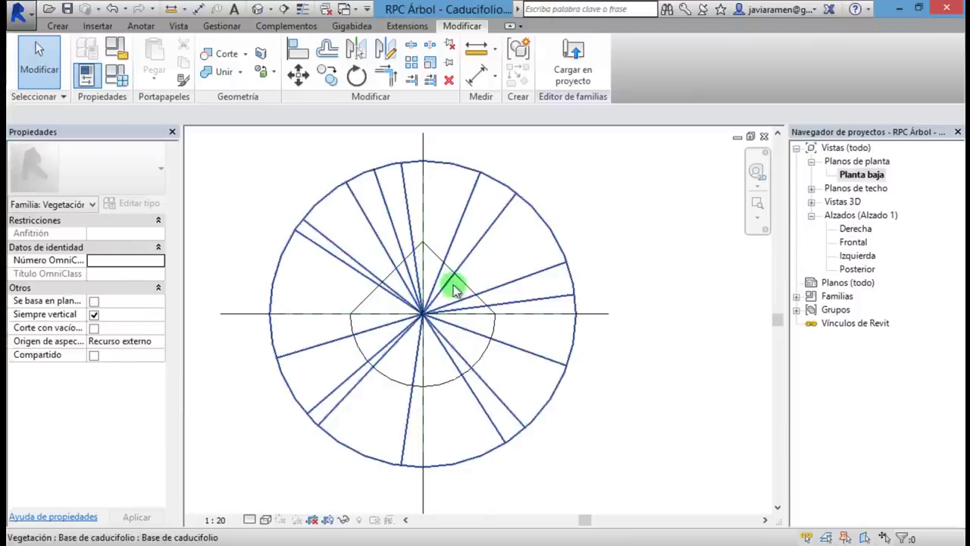
Select the tree's plan symbol and bring up the Anotar tools.
left_click(528, 203)
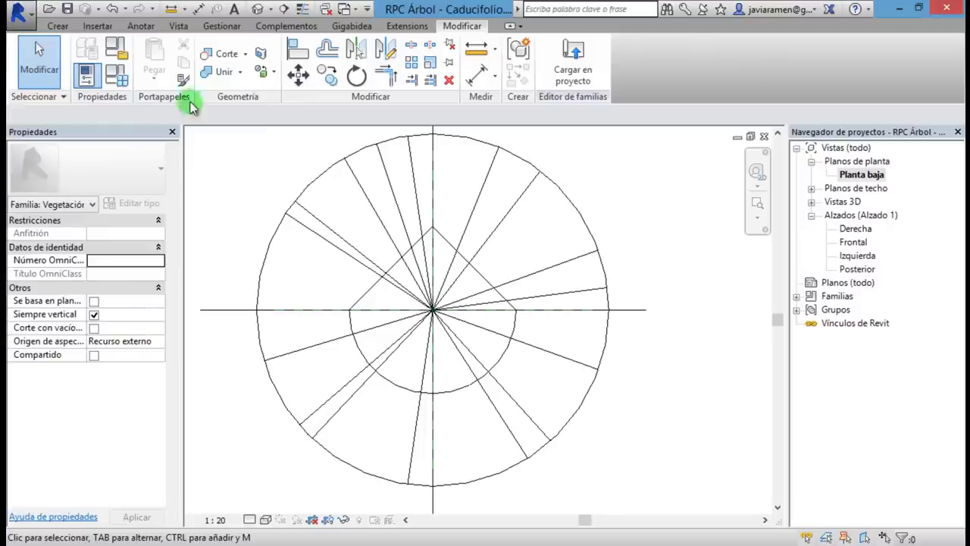
left_click(139, 27)
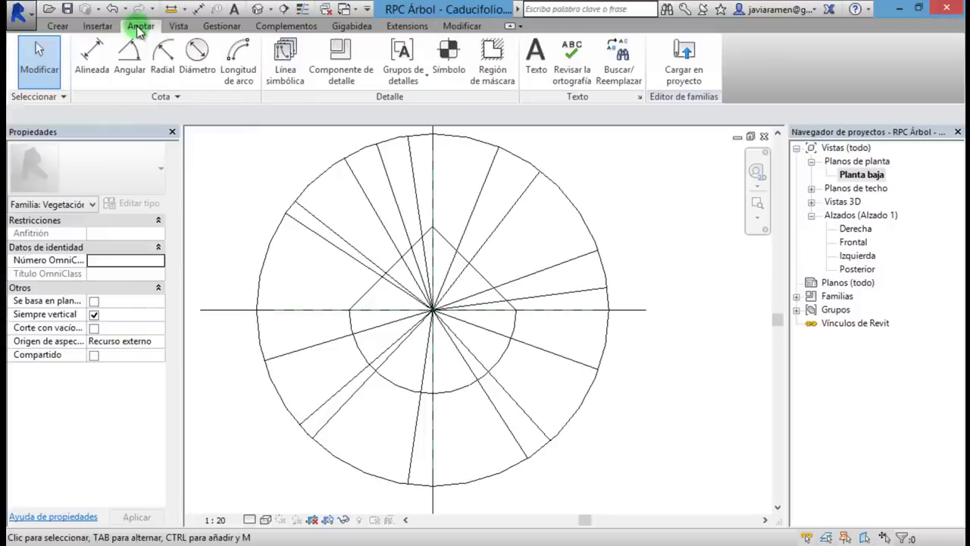
Start a circular symbolic line, keeping the Vegetación subcategory.
left_click(281, 82)
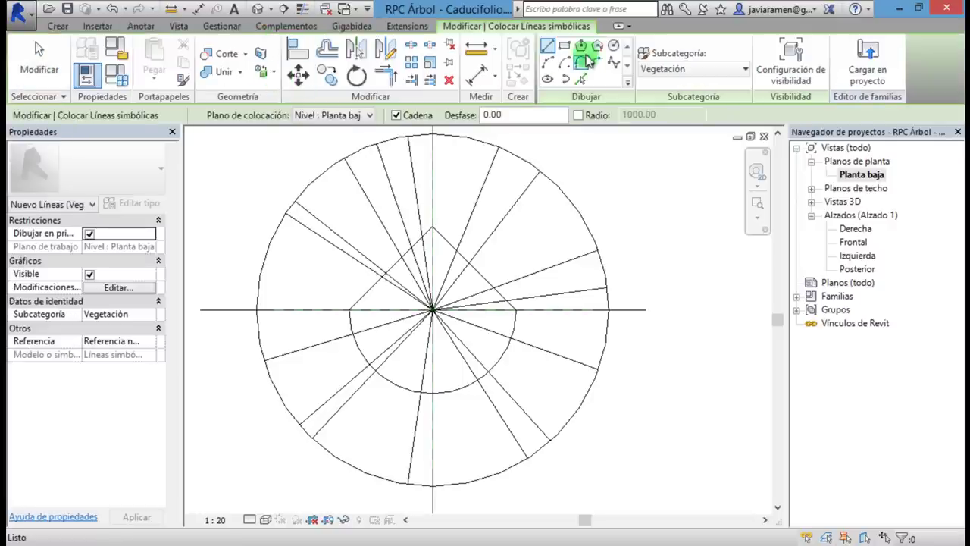
left_click(614, 46)
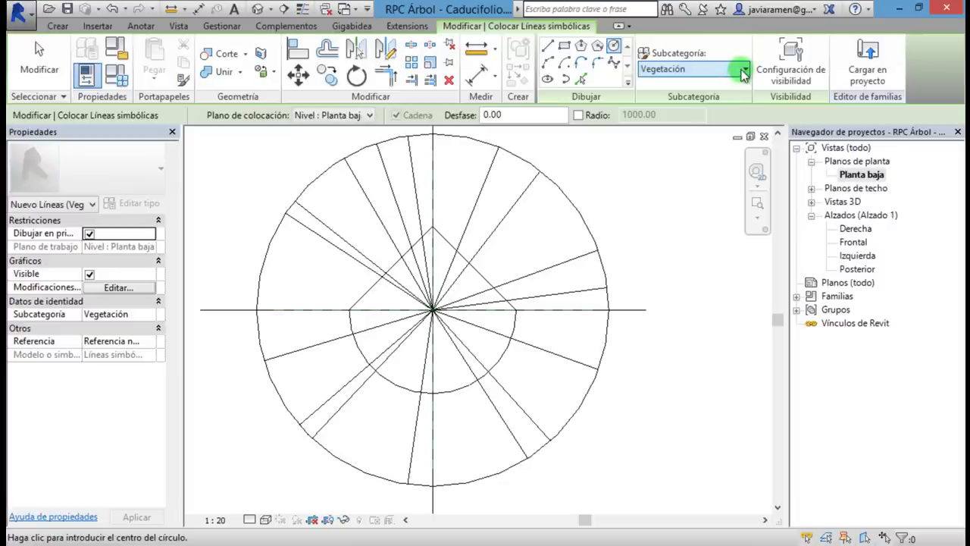
left_click(744, 71)
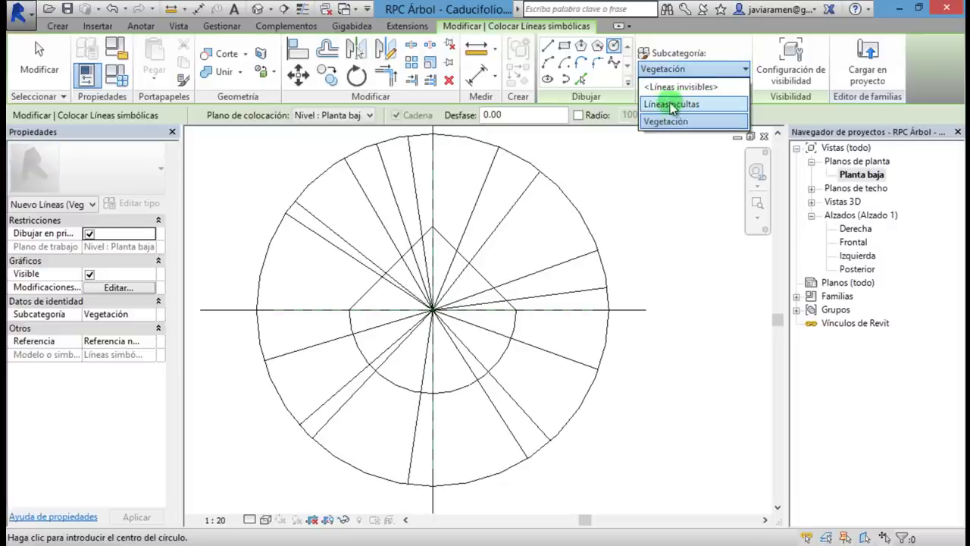
left_click(606, 205)
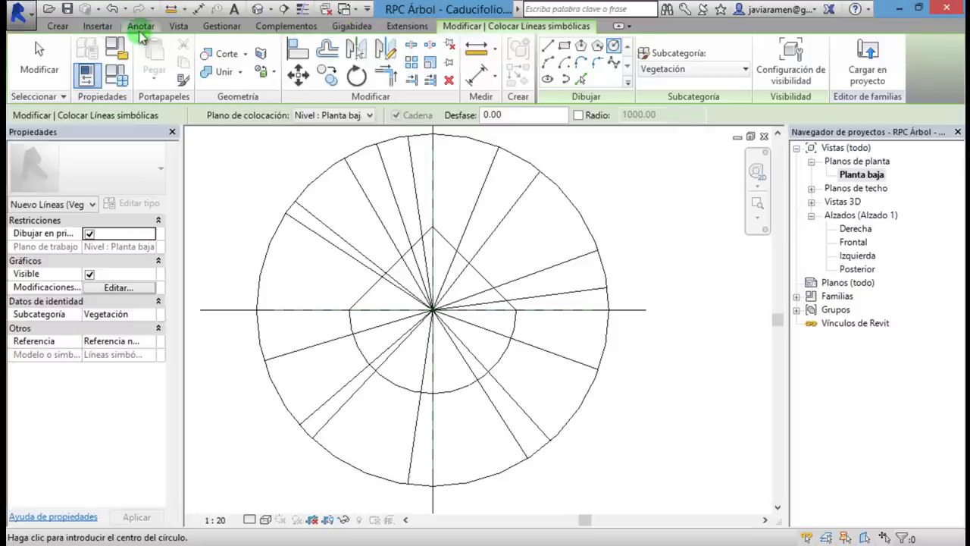
left_click(224, 30)
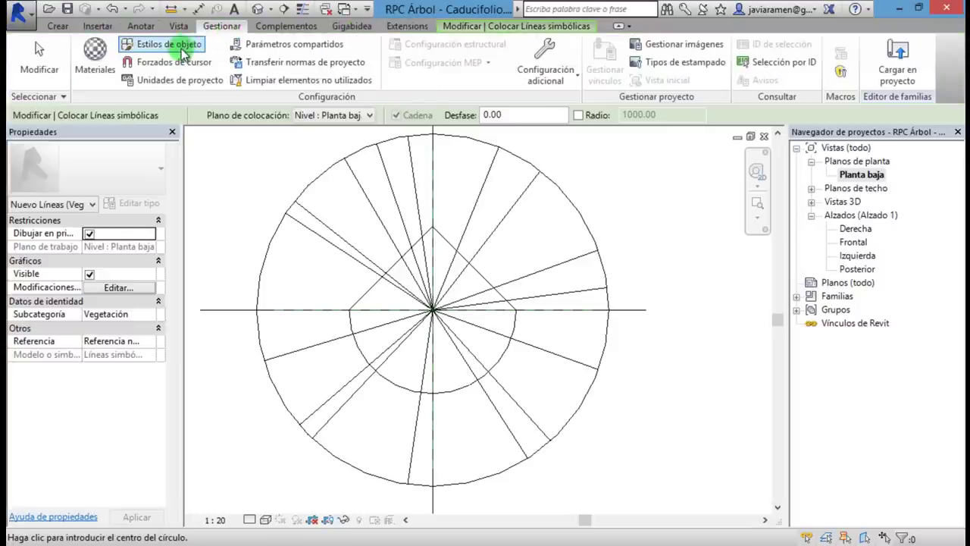
In Object Styles, give the Líneas ocultas subcategory the Trazo pequeño line pattern.
left_click(182, 44)
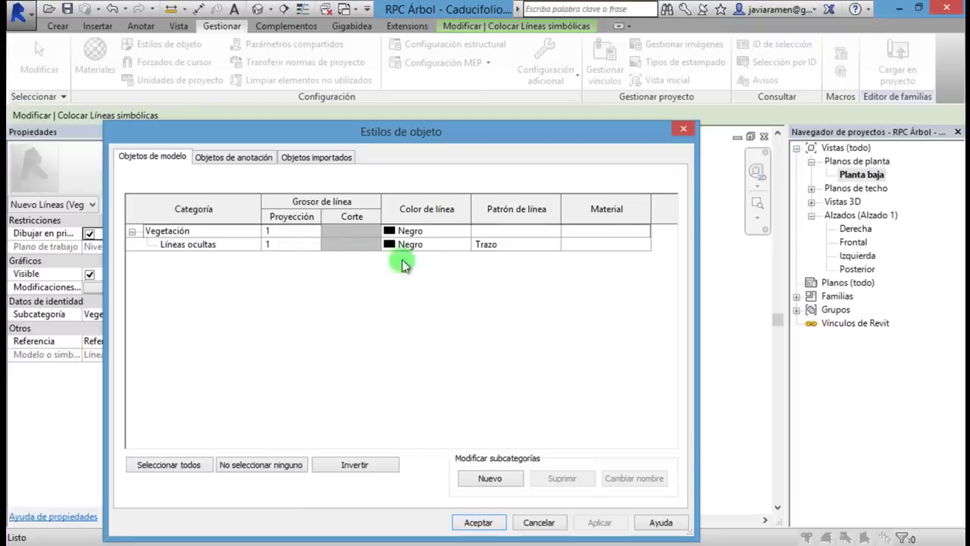
left_click(556, 252)
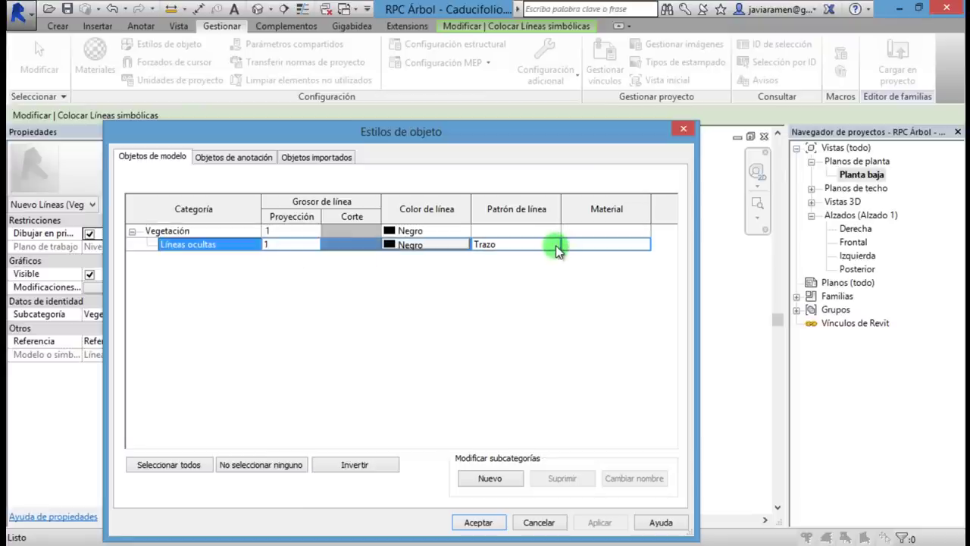
left_click(554, 247)
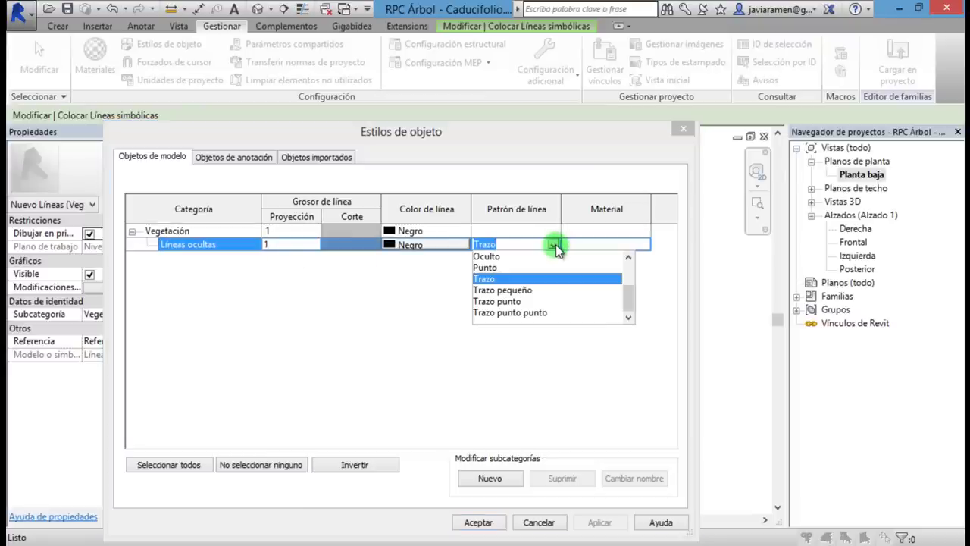
left_click(528, 292)
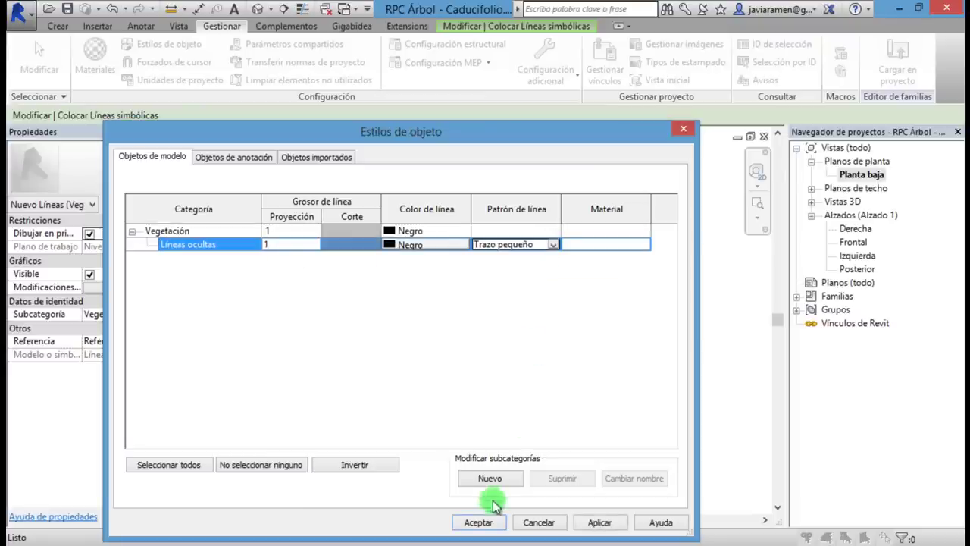
left_click(485, 523)
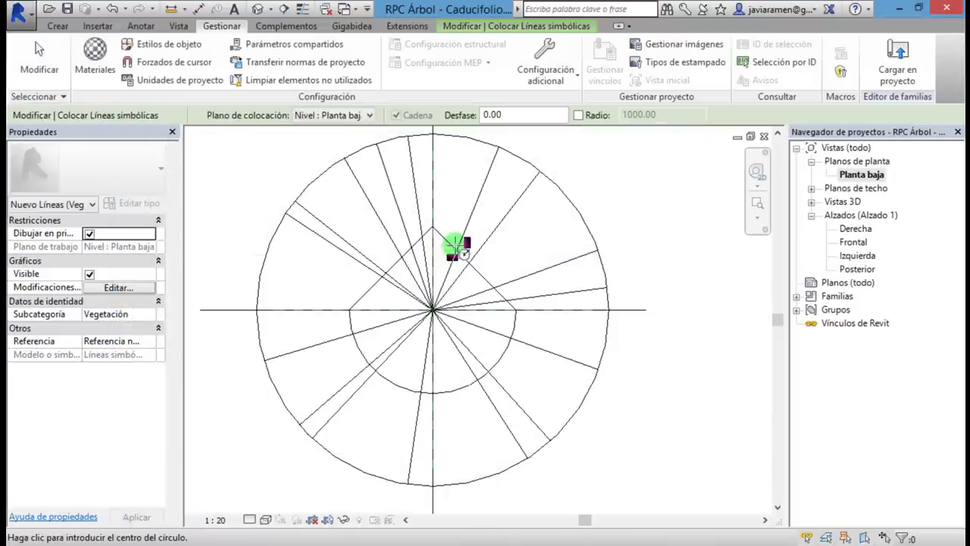
Draw a 1200-radius circle centred on the tree.
left_click(433, 309)
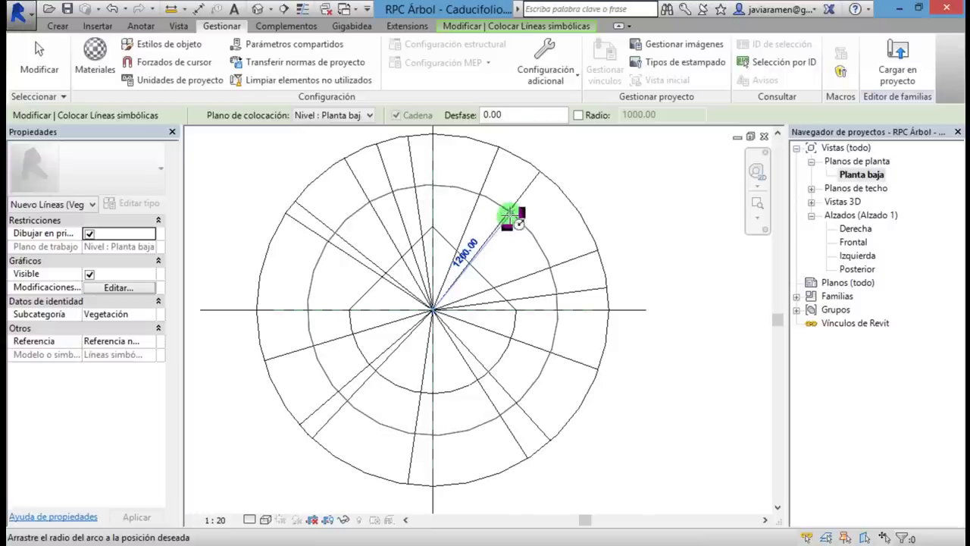
left_click(515, 211)
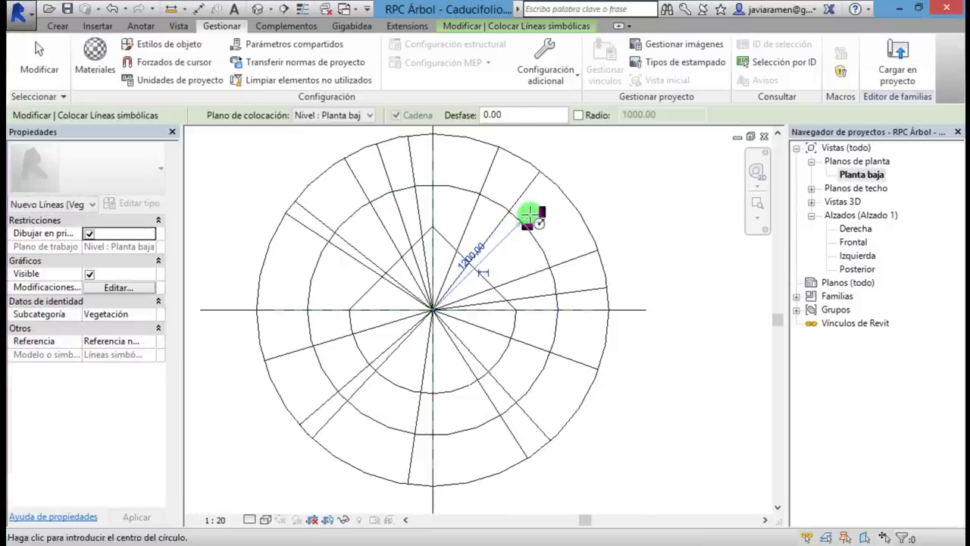
key("Escape")
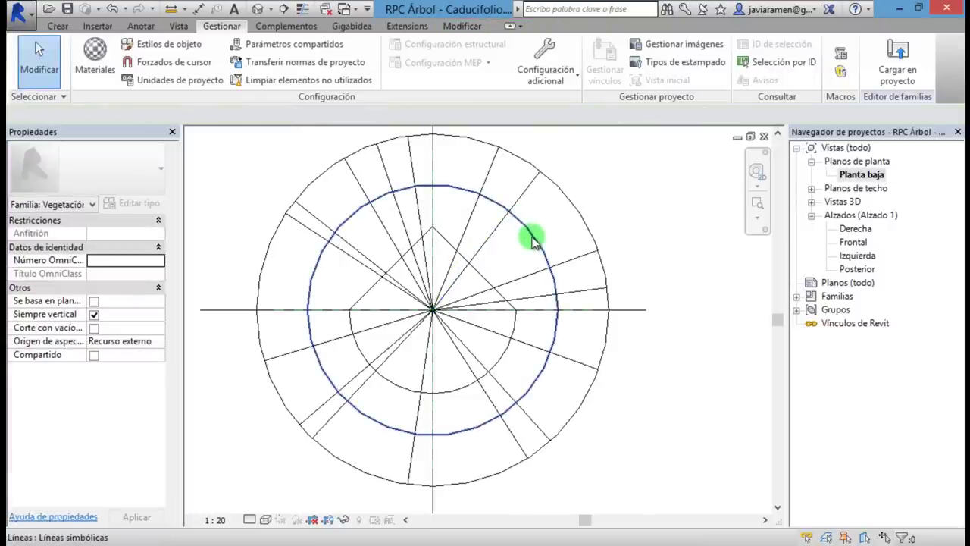
key("Escape")
Put the new circle in the Líneas ocultas subcategory so it draws dashed.
left_click(637, 70)
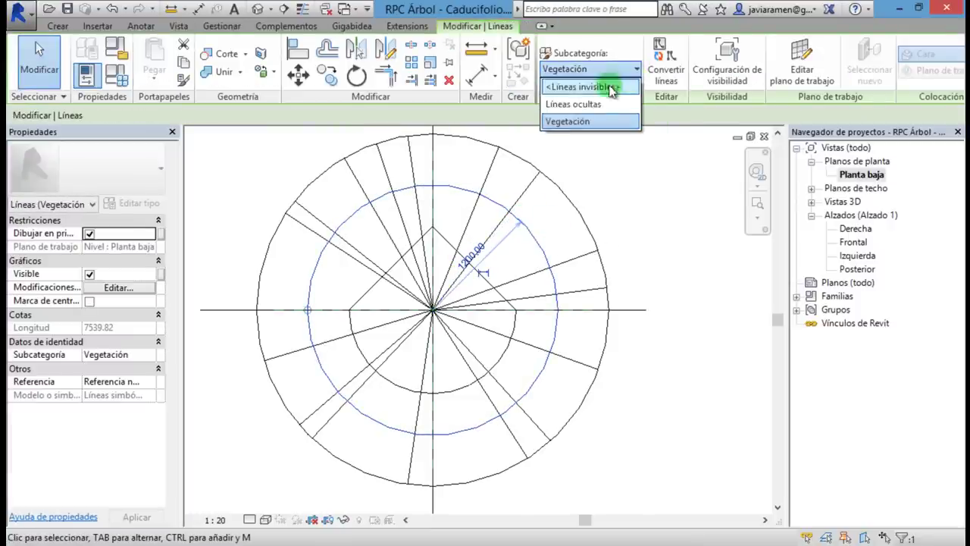
left_click(595, 105)
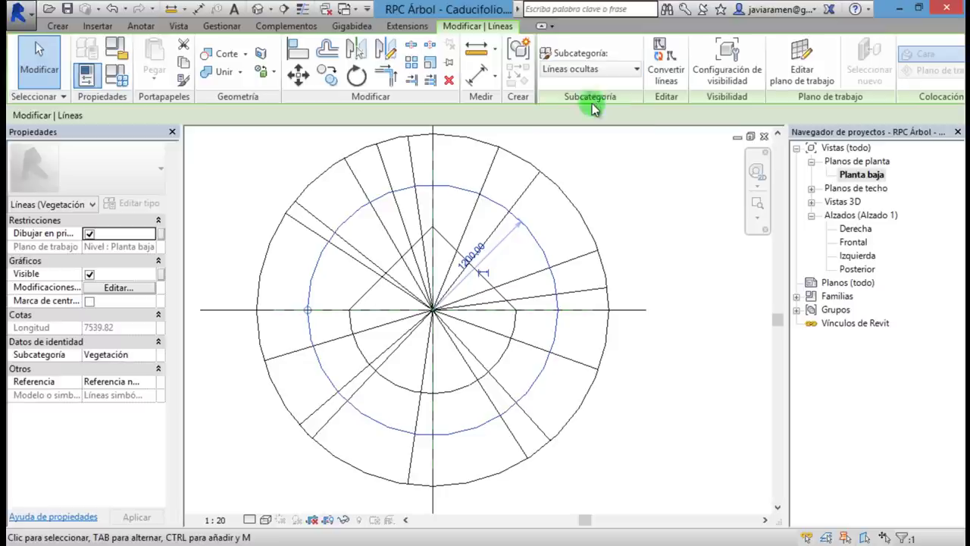
left_click(607, 190)
scroll(417, 303, "up", 2)
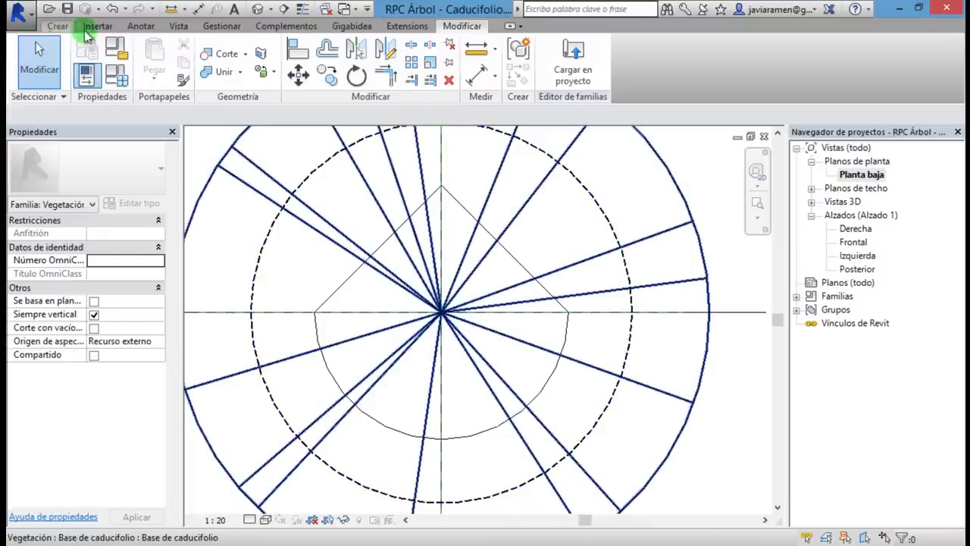
left_click(141, 26)
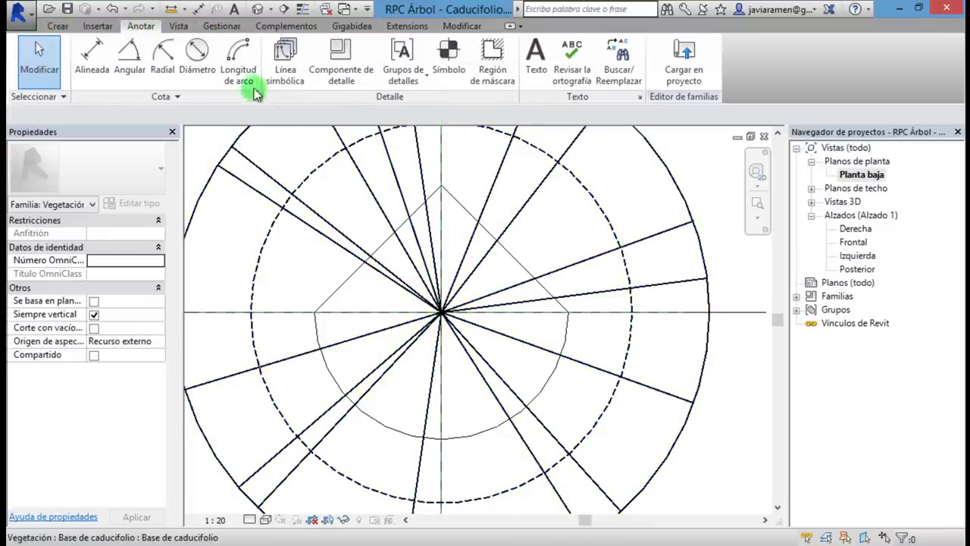
left_click(283, 72)
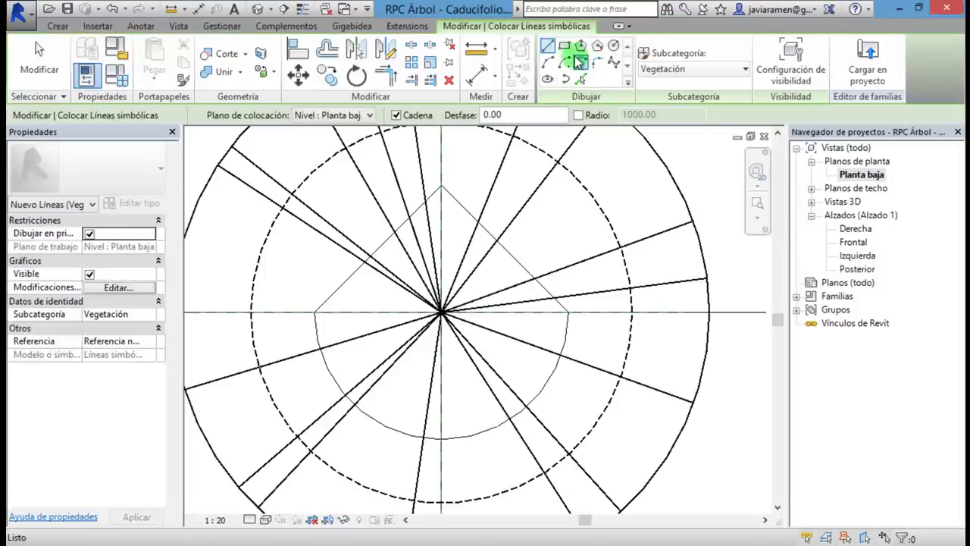
Draw a second circle centred on the tree and set its radius to 150.
left_click(613, 47)
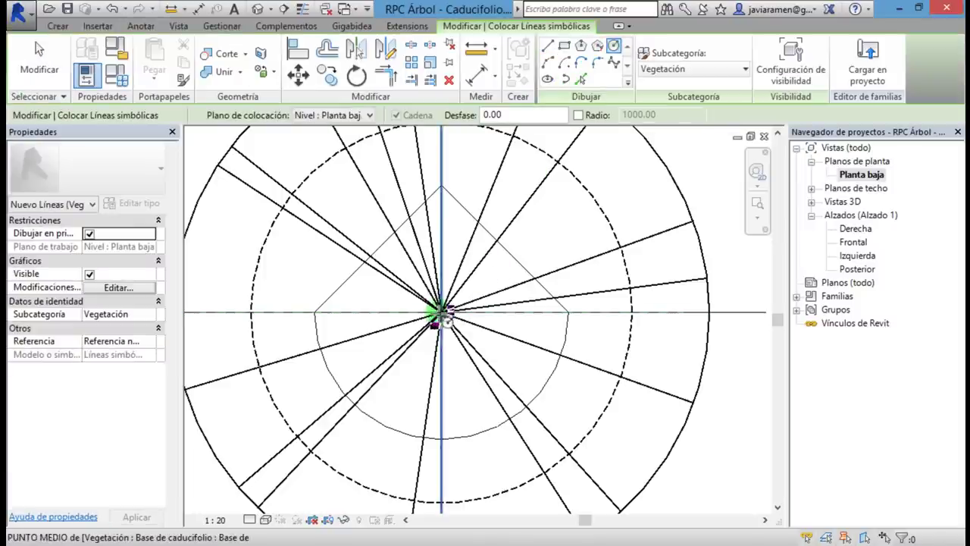
left_click(440, 312)
scroll(464, 280, "up", 3)
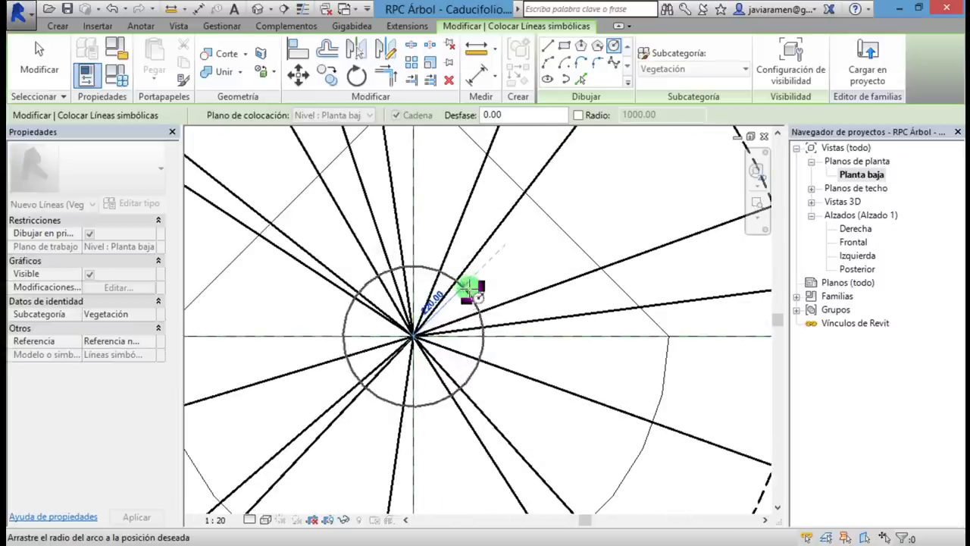
left_click(486, 273)
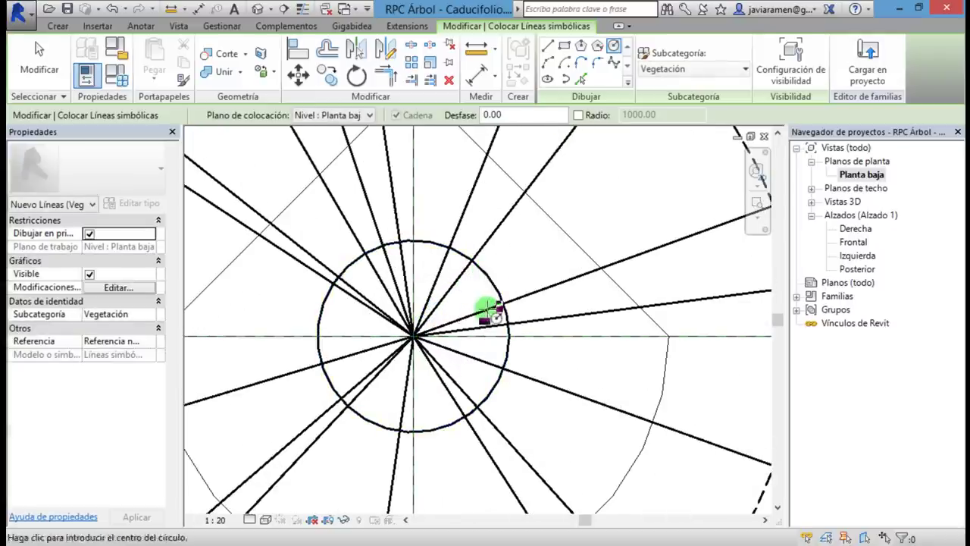
key("Escape")
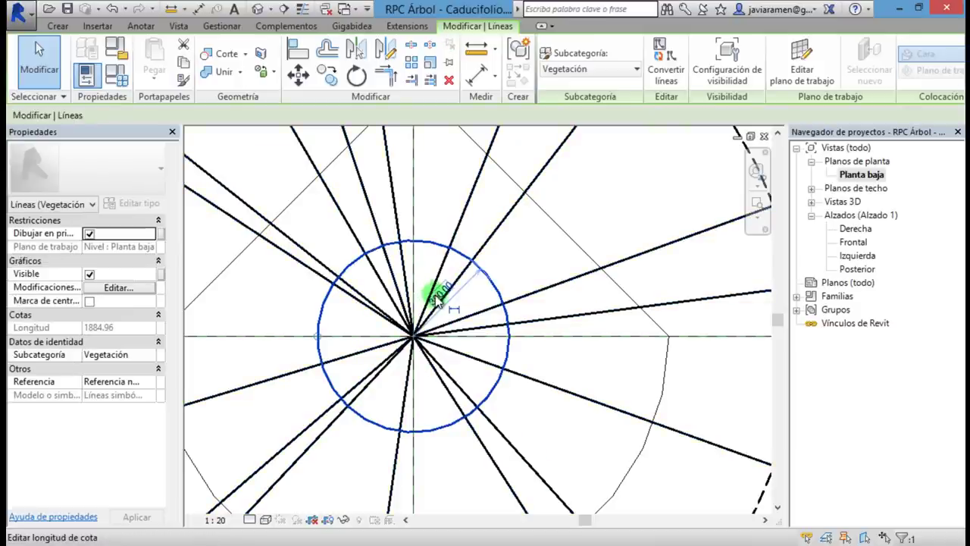
left_click(436, 290)
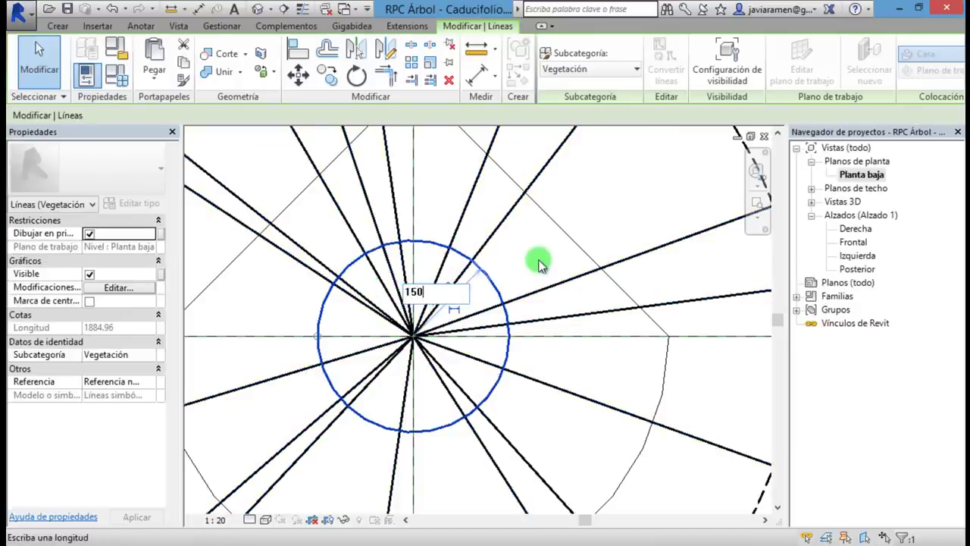
key("Return")
left_click(455, 310)
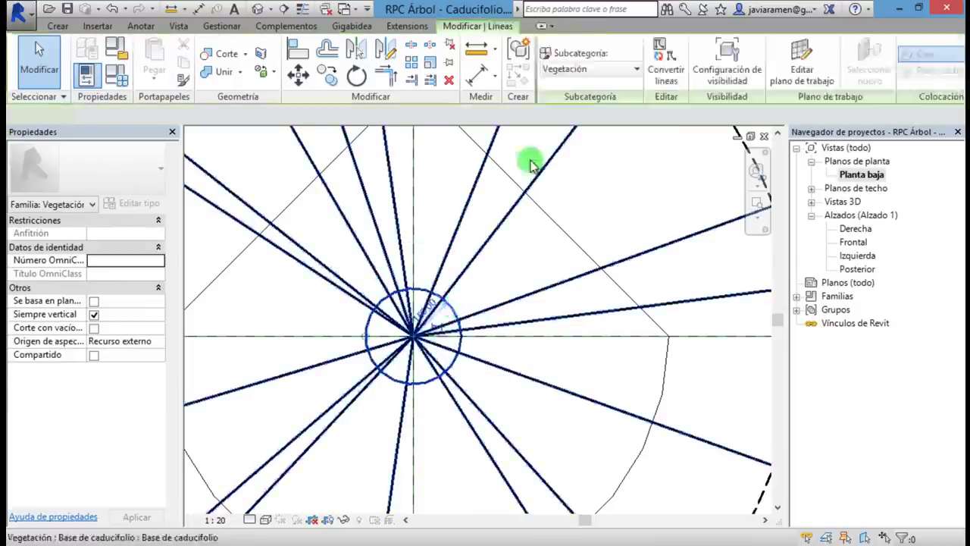
Assign the 150-radius circle to the Líneas ocultas subcategory.
left_click(632, 69)
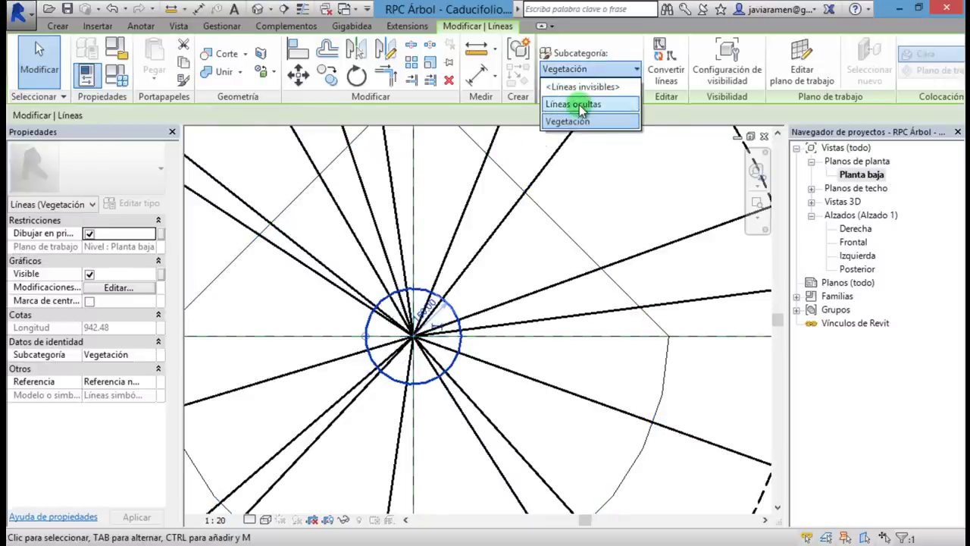
left_click(580, 105)
left_click(503, 269)
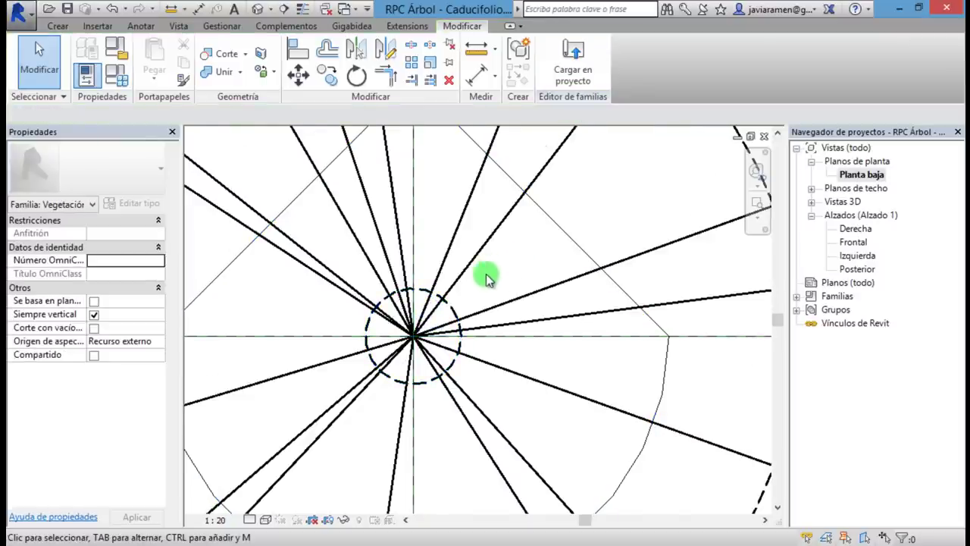
scroll(489, 281, "down", 5)
Make the dashed circle's 1200.00 radius dimension permanent.
scroll(466, 280, "up", 2)
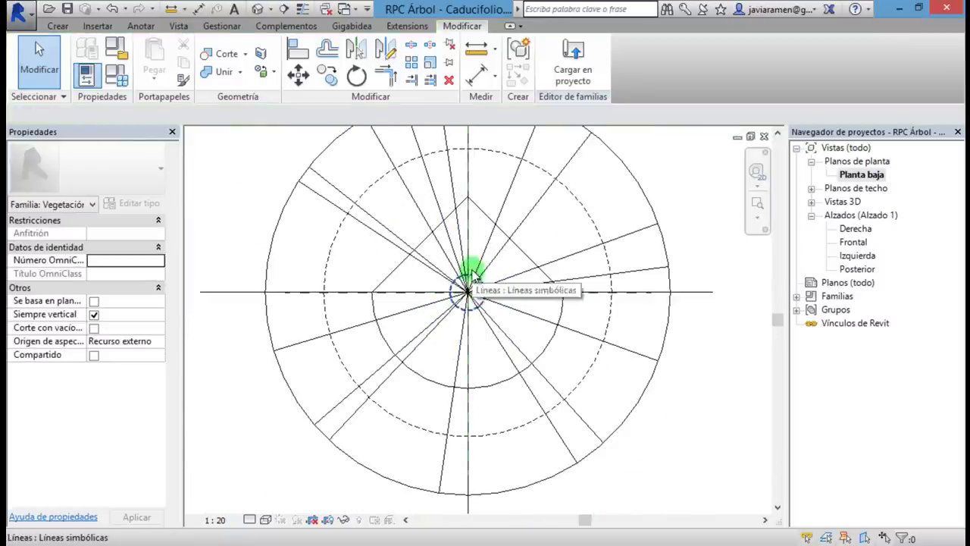
left_click(571, 191)
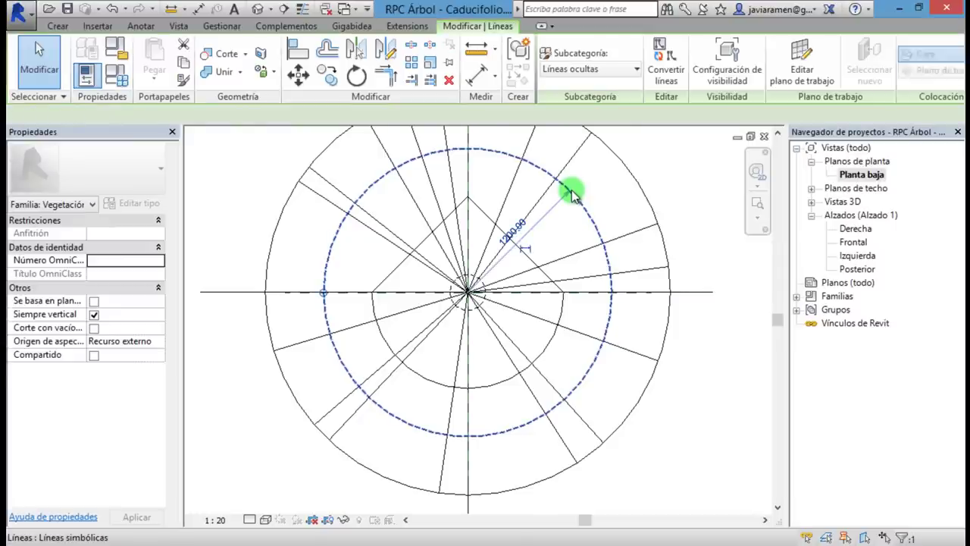
scroll(527, 250, "up", 1)
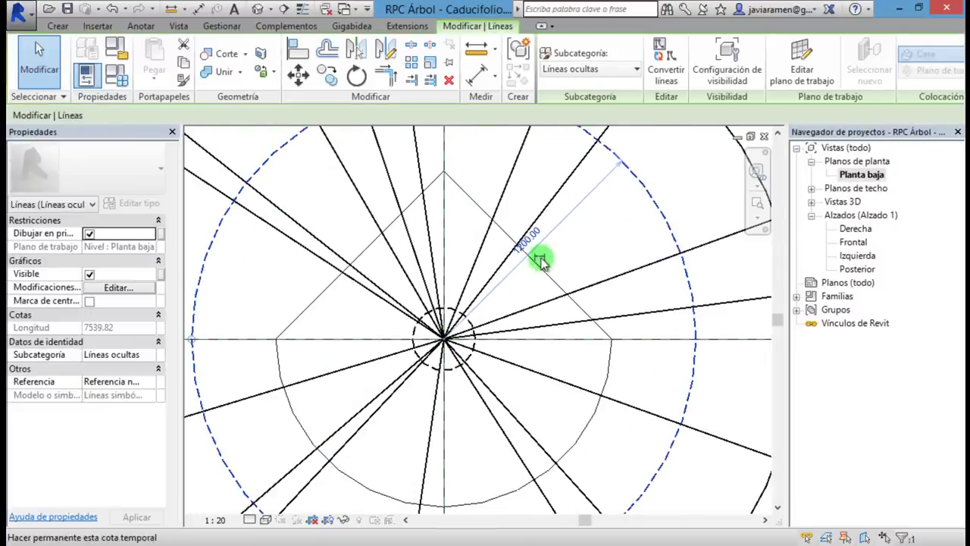
left_click(538, 259)
left_click(533, 248)
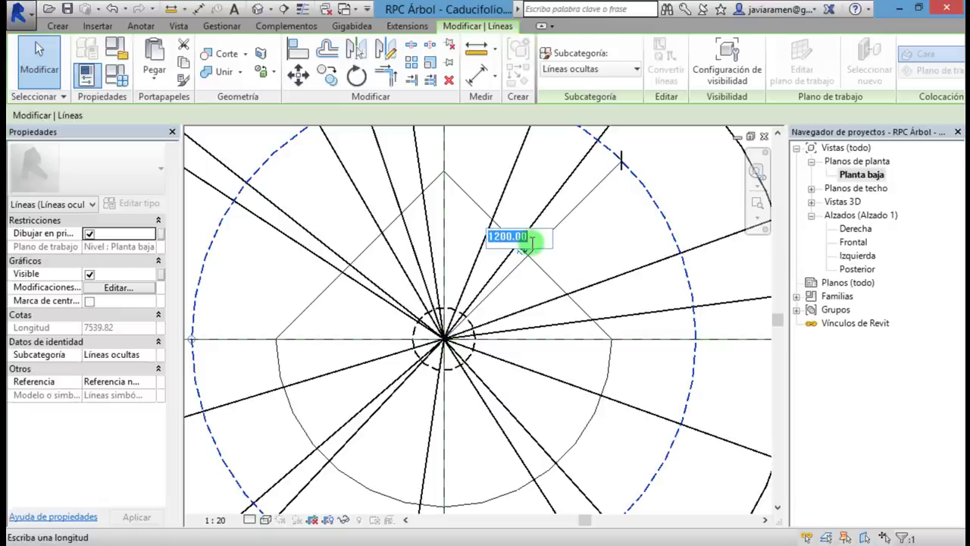
key("Return")
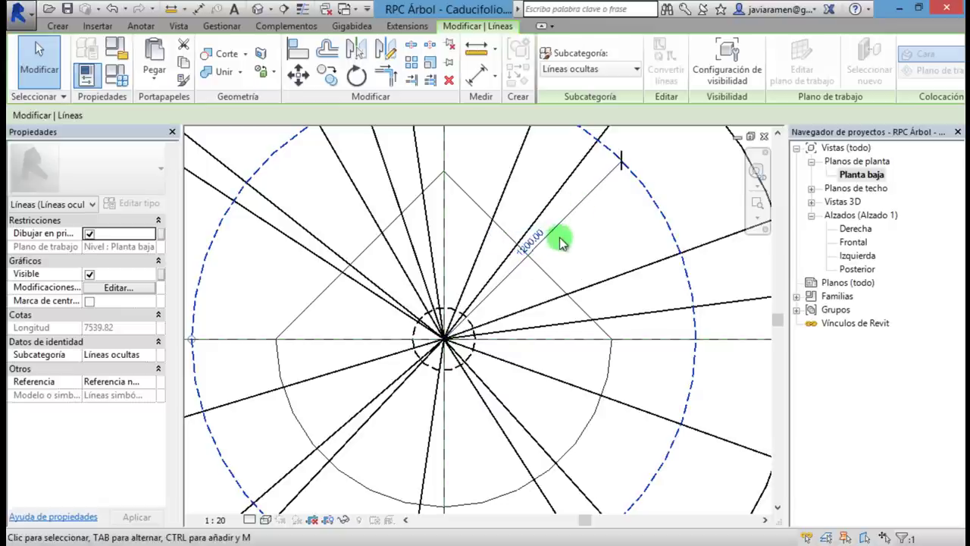
Label the radius dimension with a new type parameter named R.
left_click(557, 229)
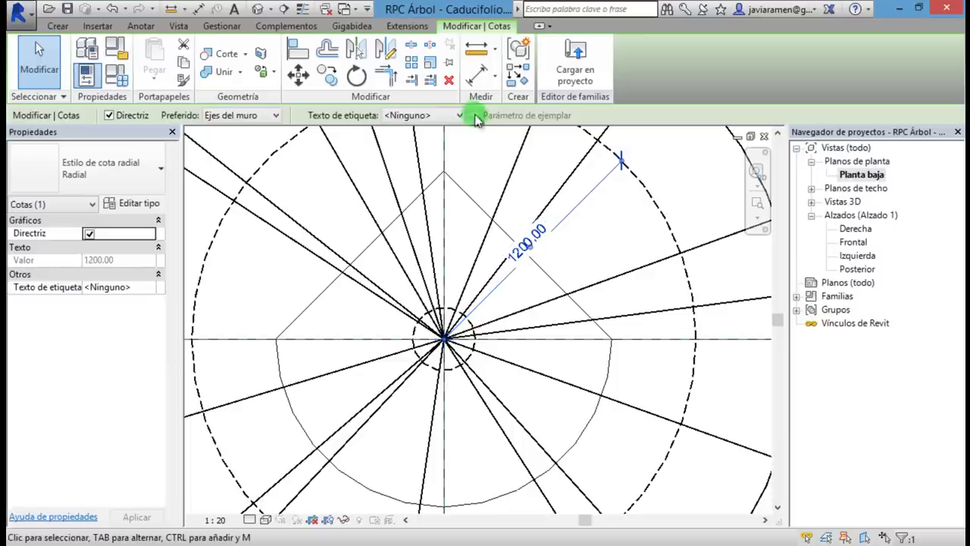
left_click(458, 116)
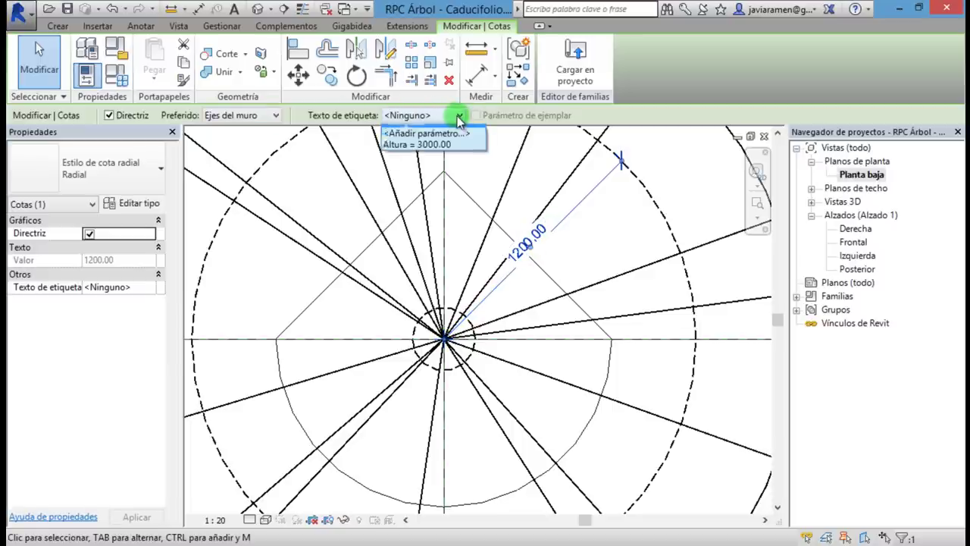
left_click(458, 150)
type("R")
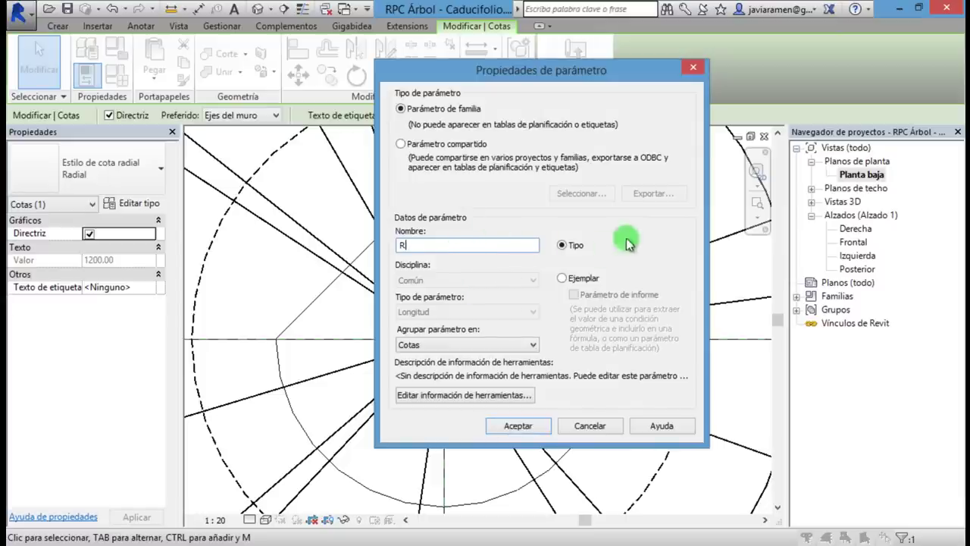
left_click(516, 426)
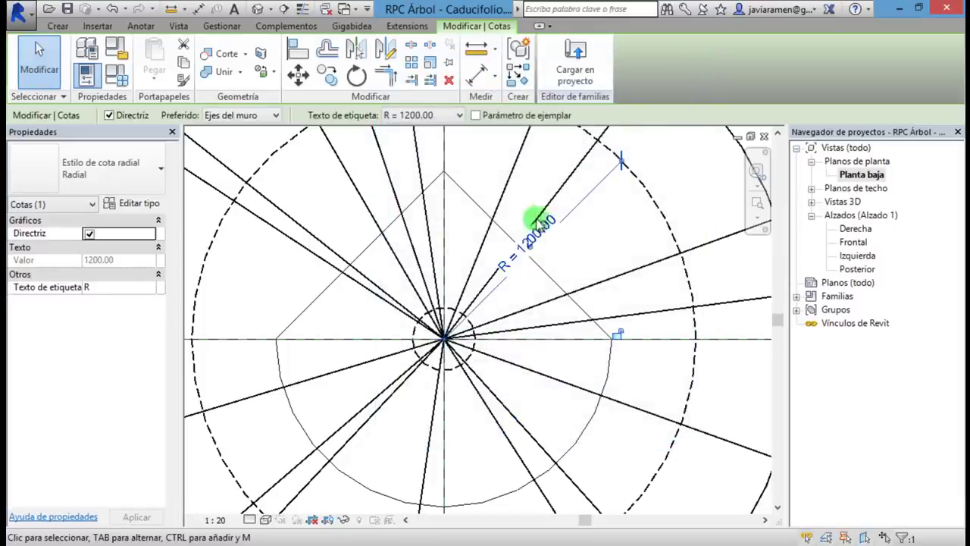
left_click(530, 277)
scroll(535, 282, "down", 3)
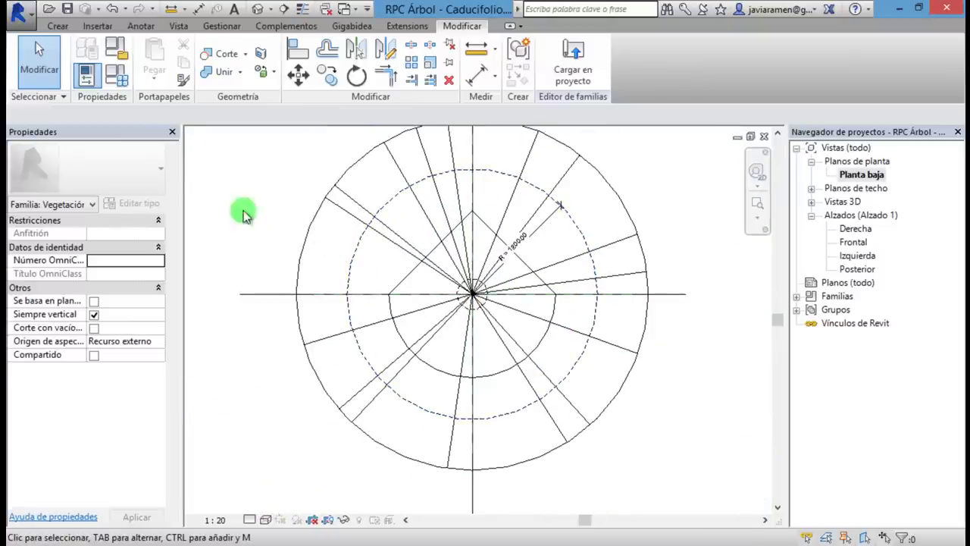
Make Abedul gris - 3,1 metros the current type, confirming its R of 1200.00.
left_click(116, 77)
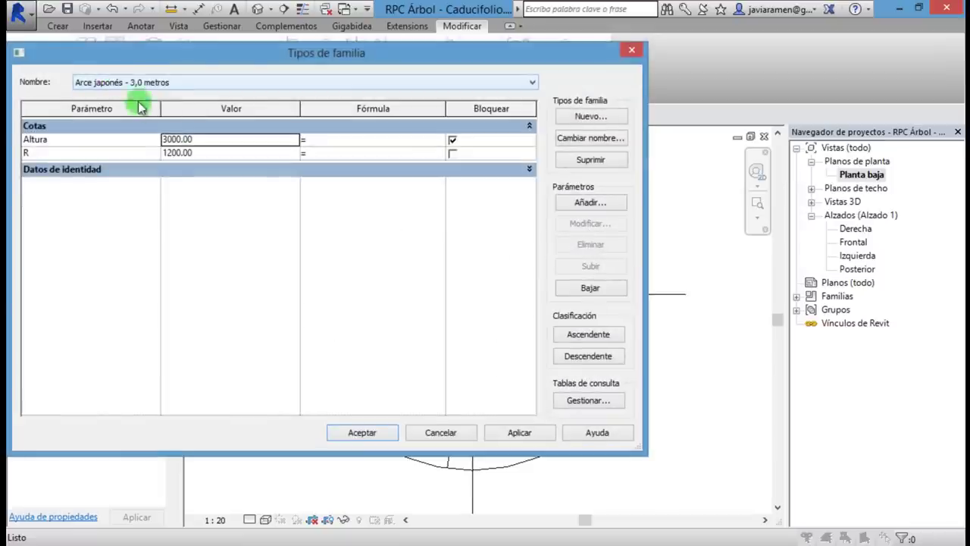
left_click(531, 83)
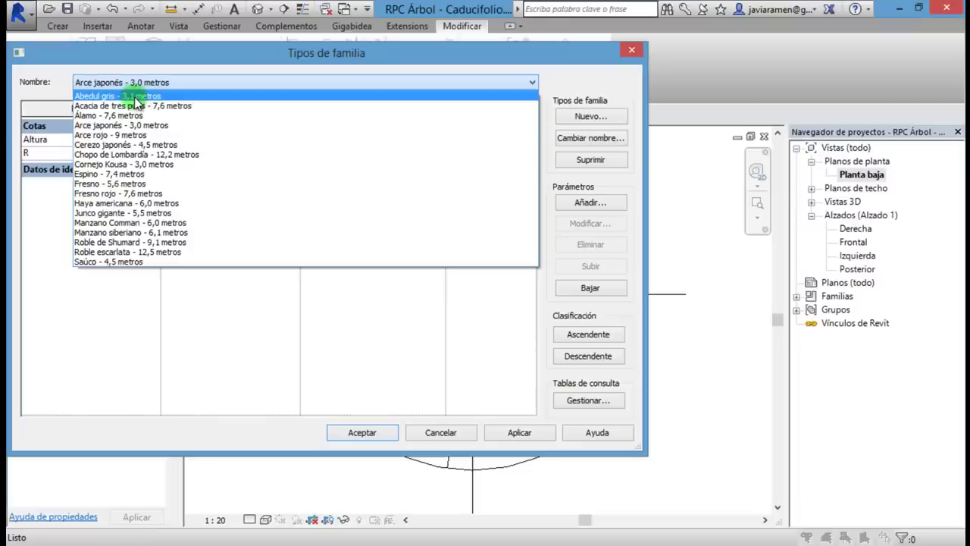
left_click(135, 97)
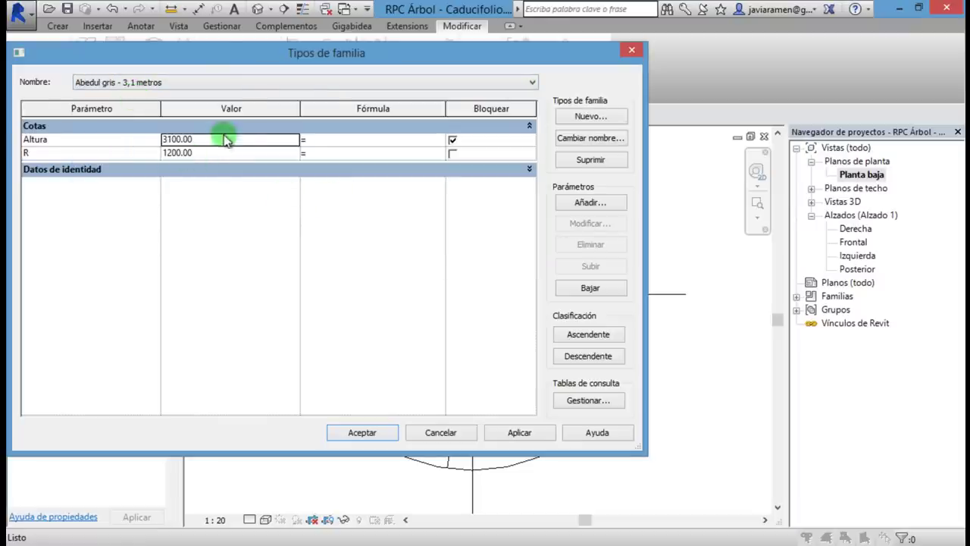
left_click(38, 153)
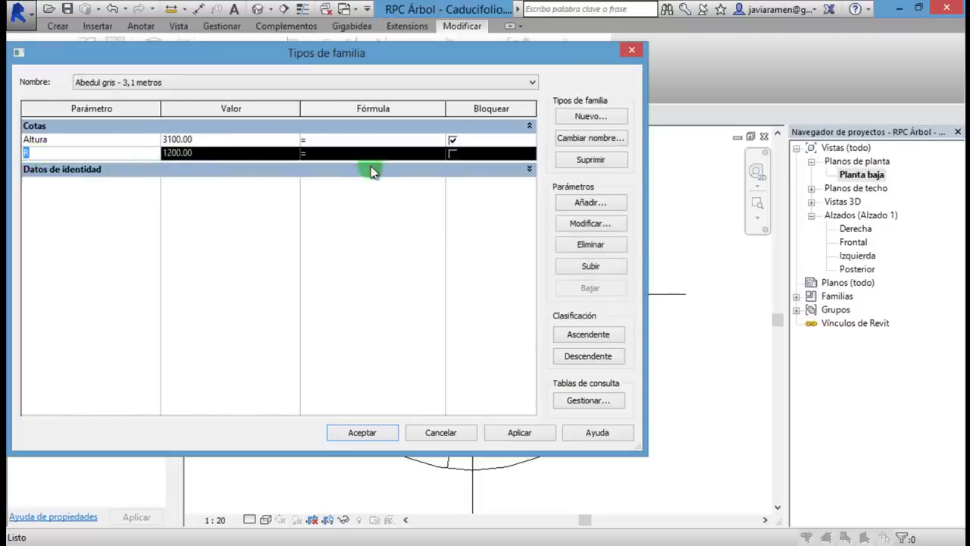
left_click(358, 432)
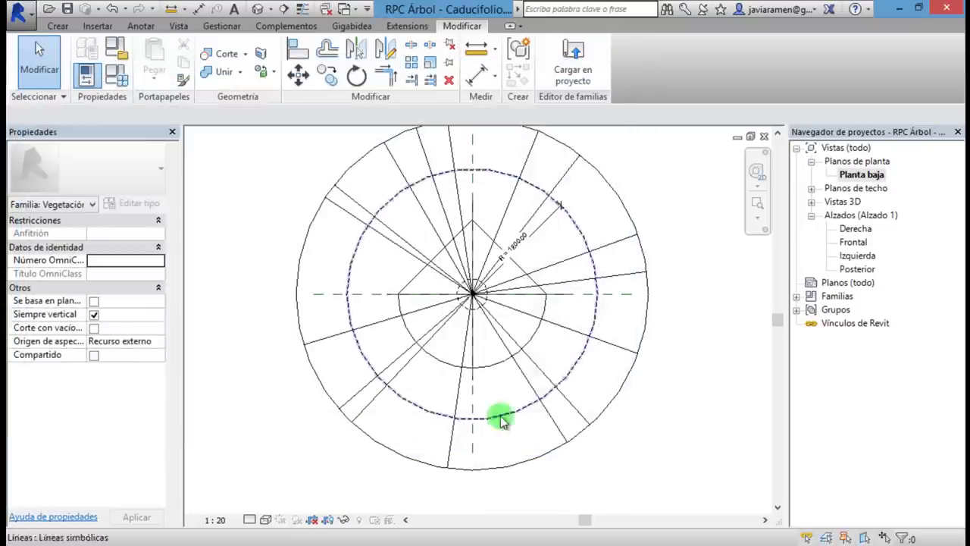
Try a new radius on the dashed circle, then undo it back to 1200.
scroll(460, 297, "up", 2)
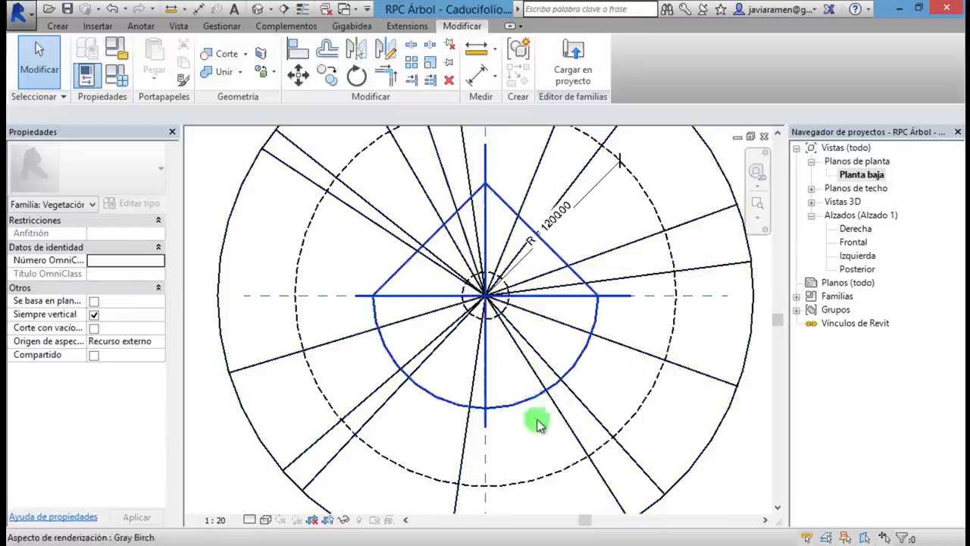
left_click(544, 478)
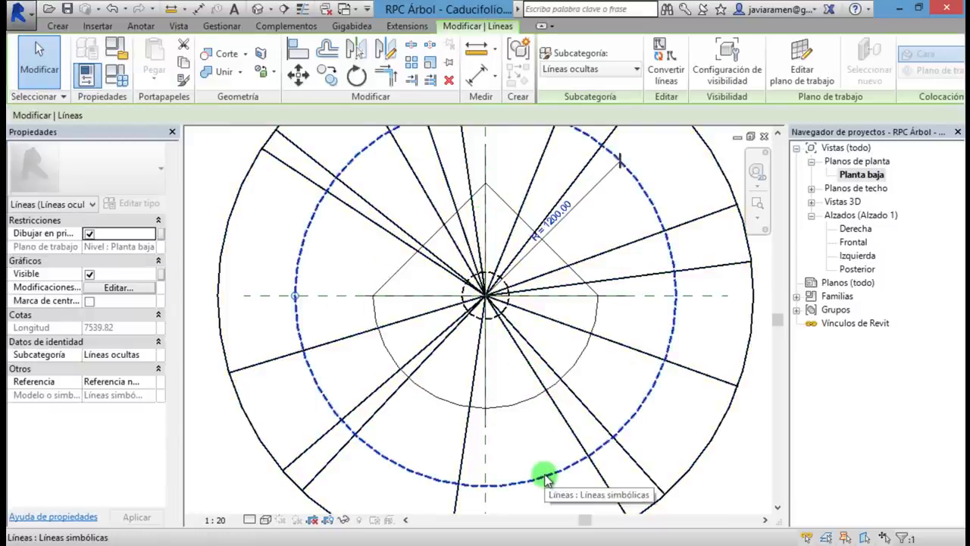
left_click(560, 215)
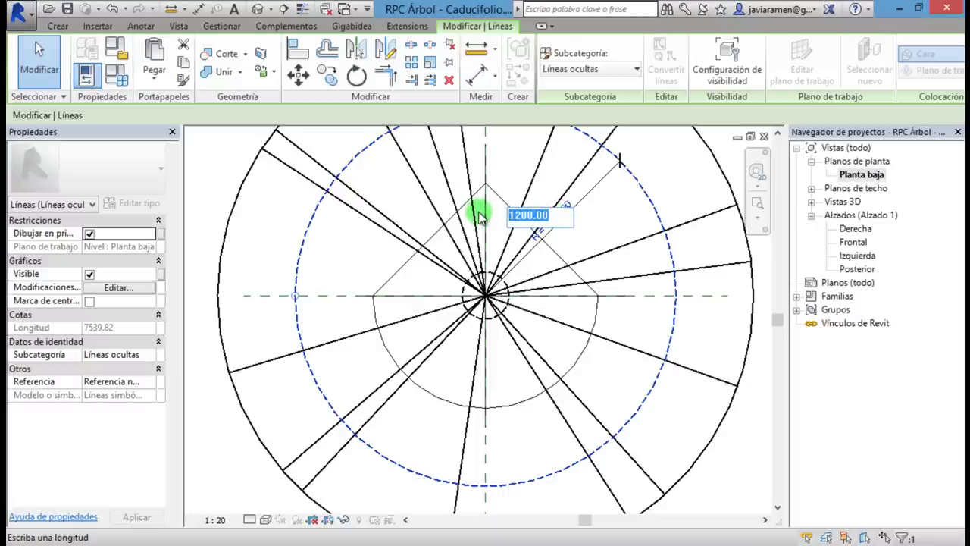
type("0")
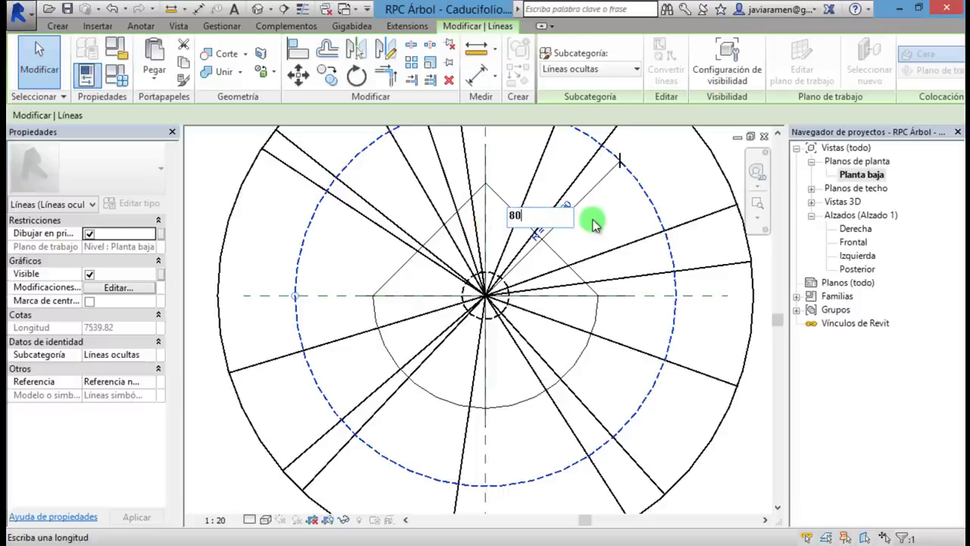
key("Return")
scroll(433, 292, "down", 3)
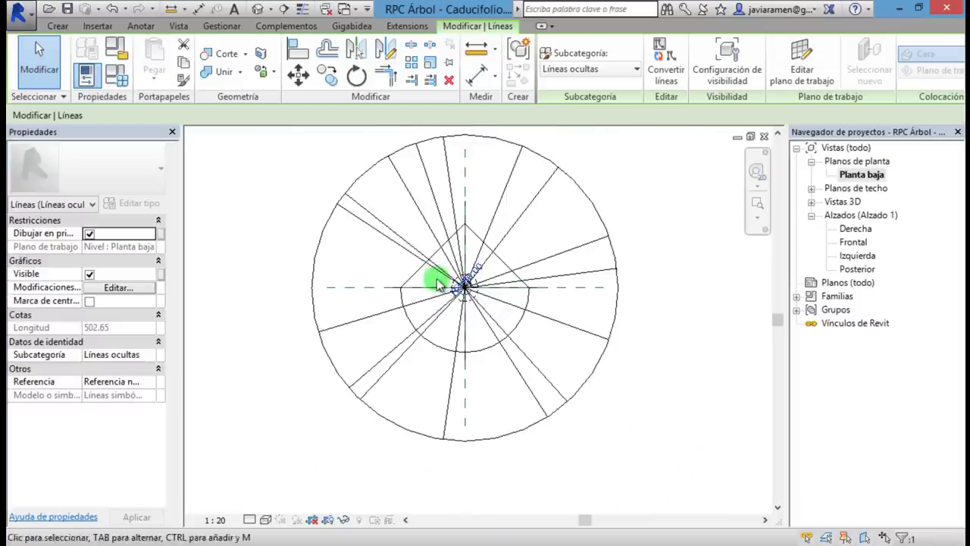
scroll(466, 304, "up", 1)
key("Escape")
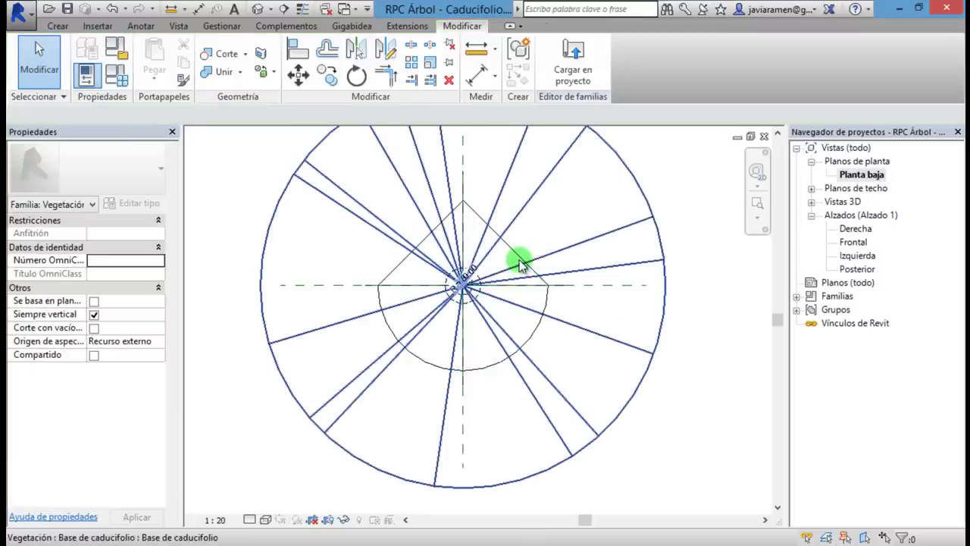
key("ctrl+z")
scroll(561, 318, "up", 1)
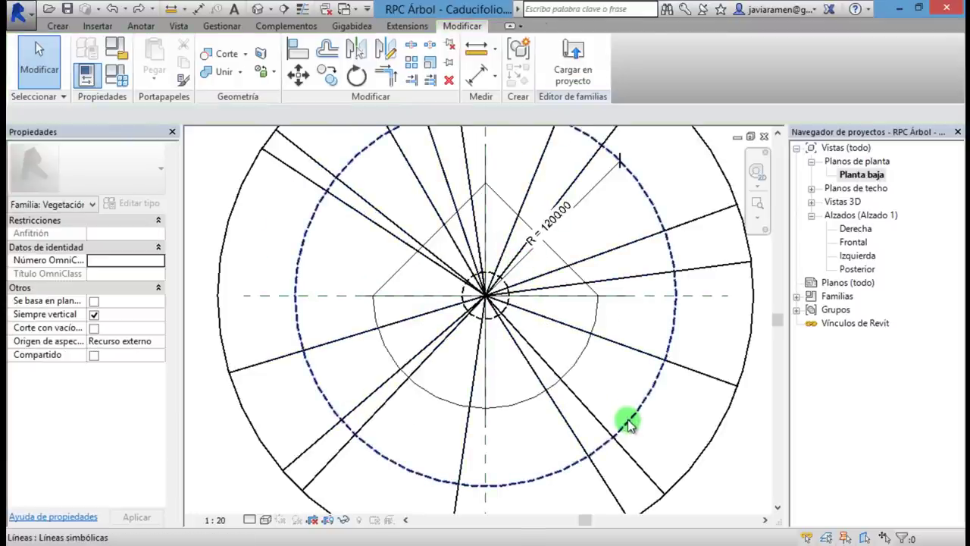
Resize the dashed circle to 900, then 800 radius, and recentre the plan.
left_click(628, 425)
left_click(562, 213)
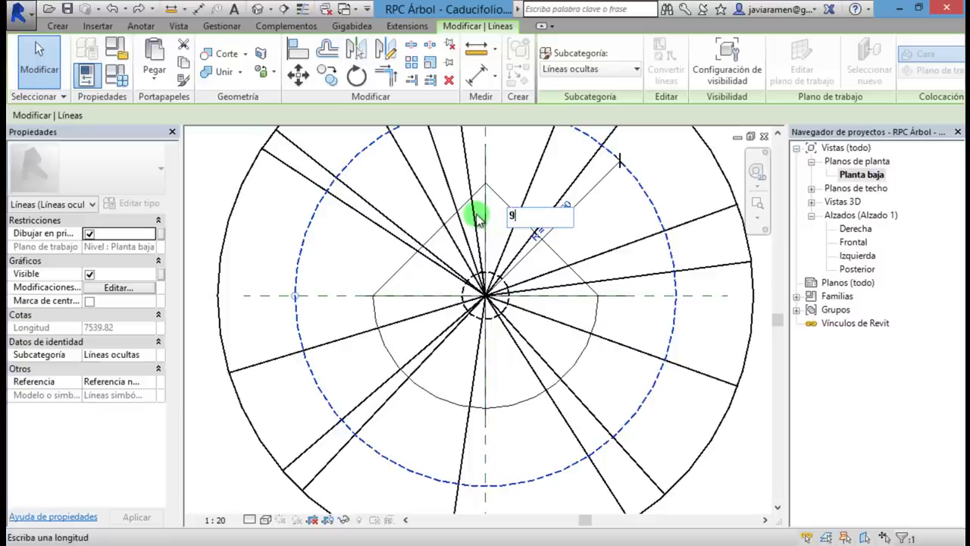
type("00")
key("Return")
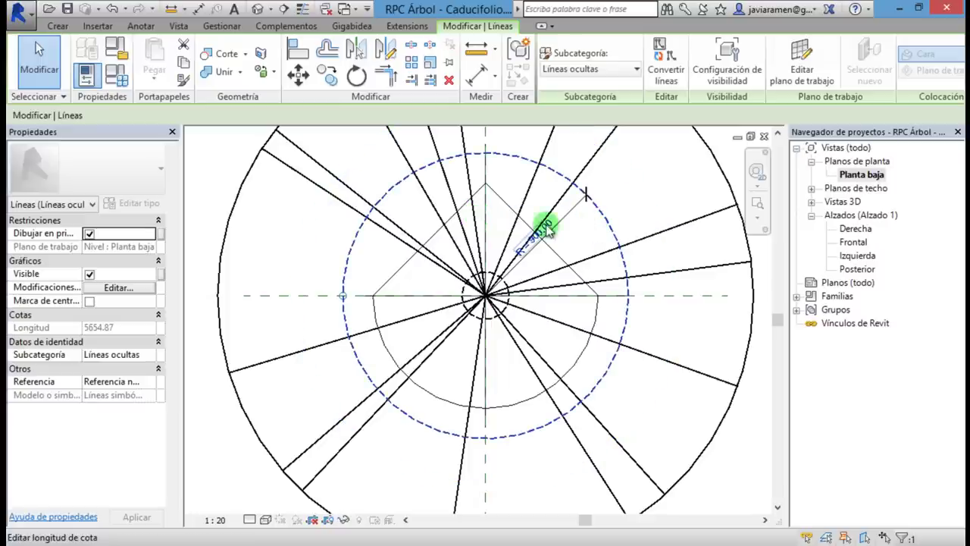
left_click(542, 226)
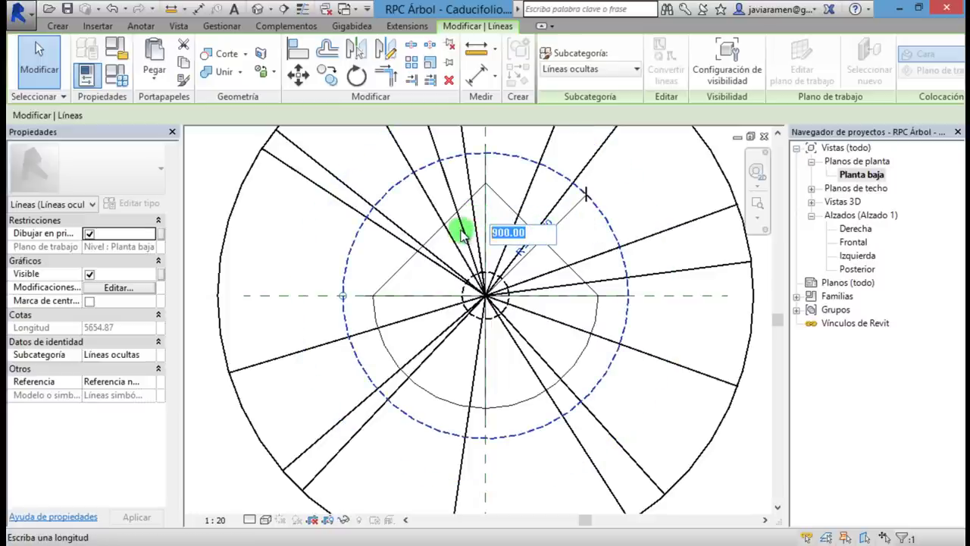
type("00")
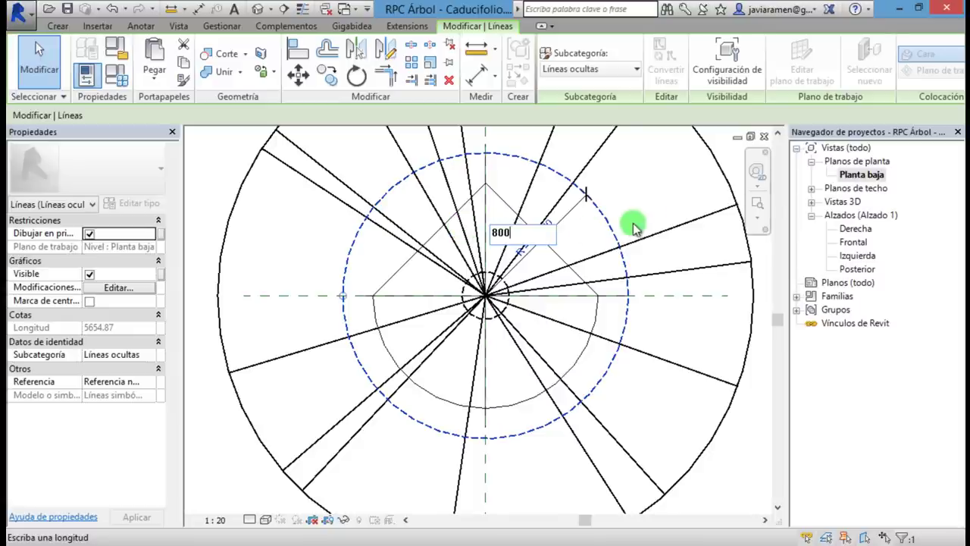
key("Return")
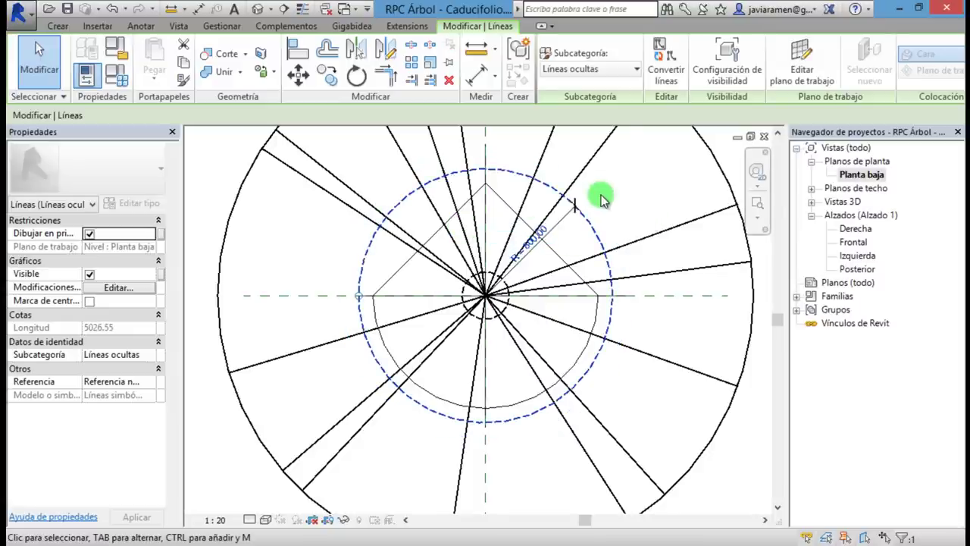
left_click(598, 200)
scroll(529, 297, "down", 2)
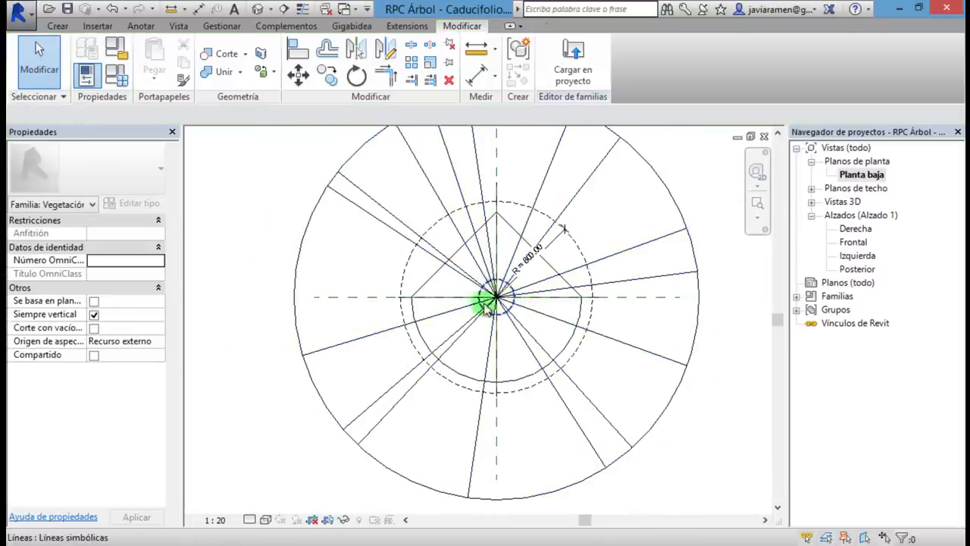
middle_click_drag(444, 216, 421, 239)
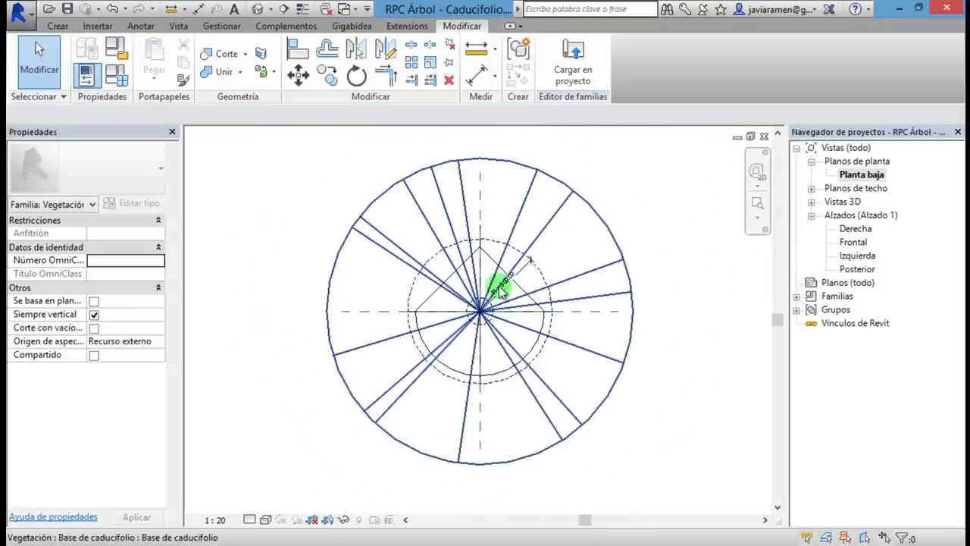
scroll(531, 273, "down", 1)
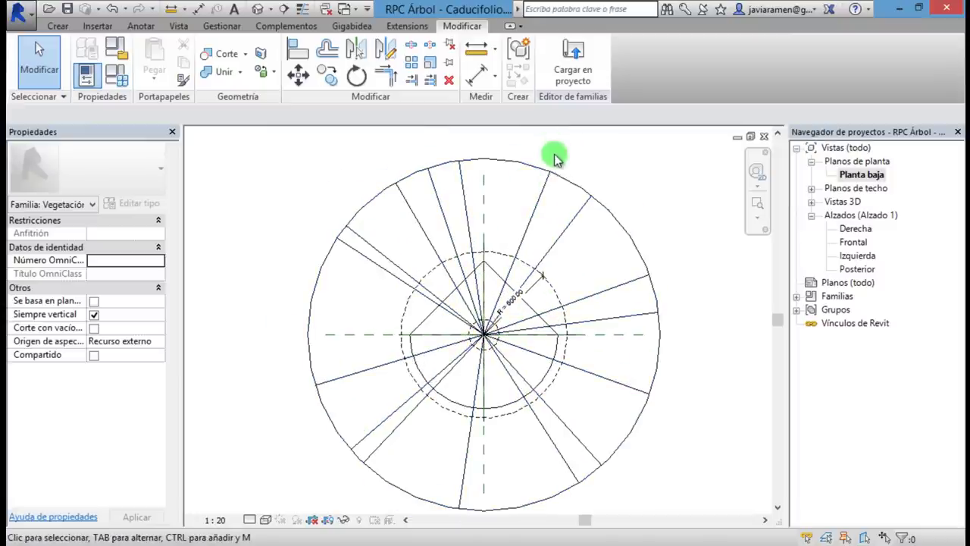
left_click(551, 181)
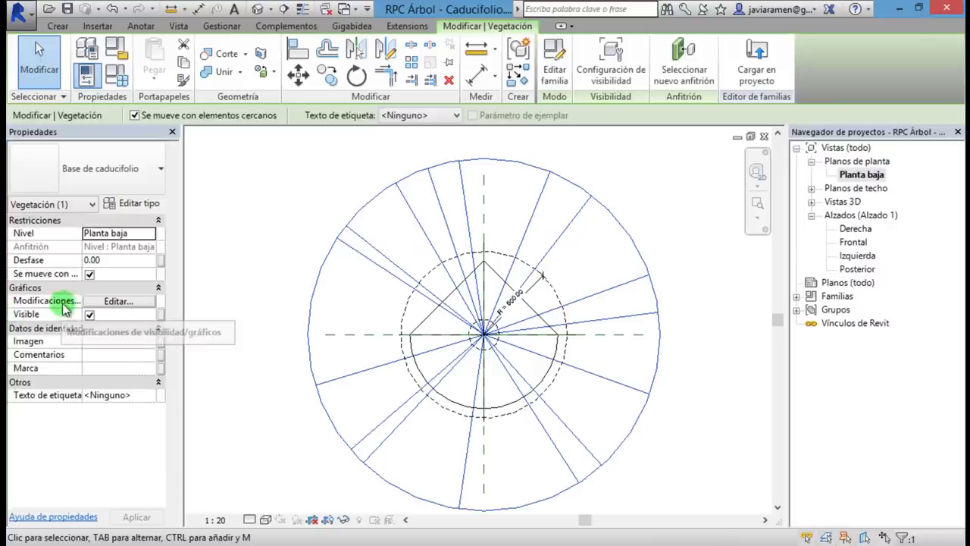
left_click(112, 303)
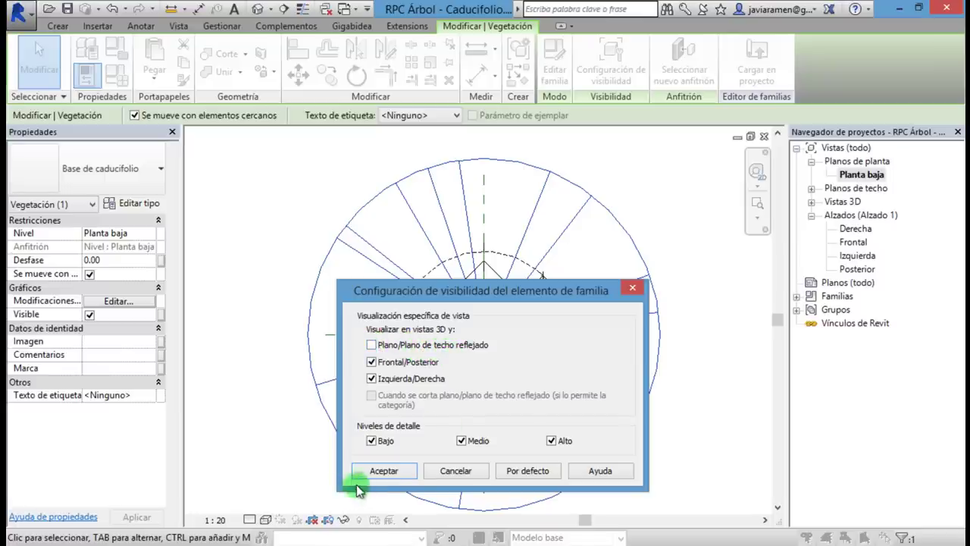
left_click(386, 471)
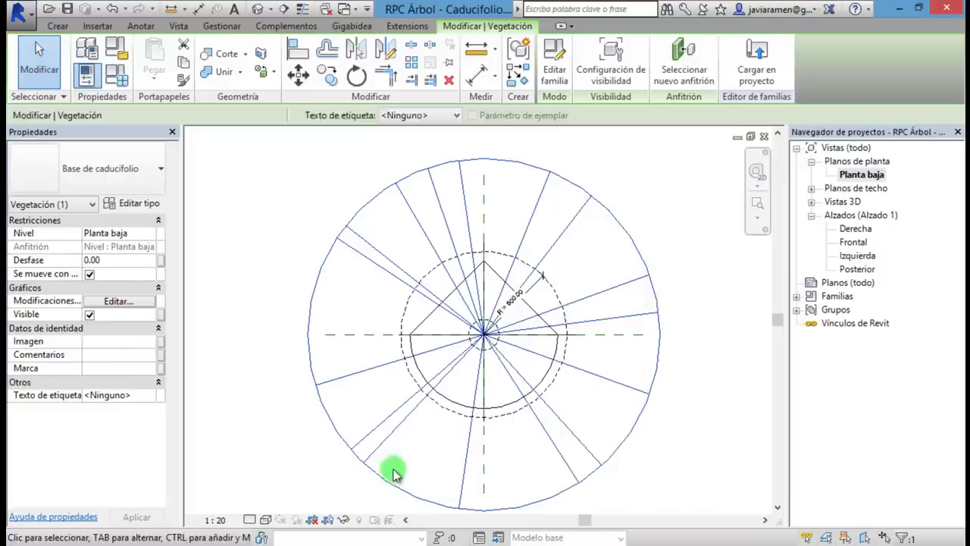
left_click(658, 227)
scroll(460, 356, "up", 2)
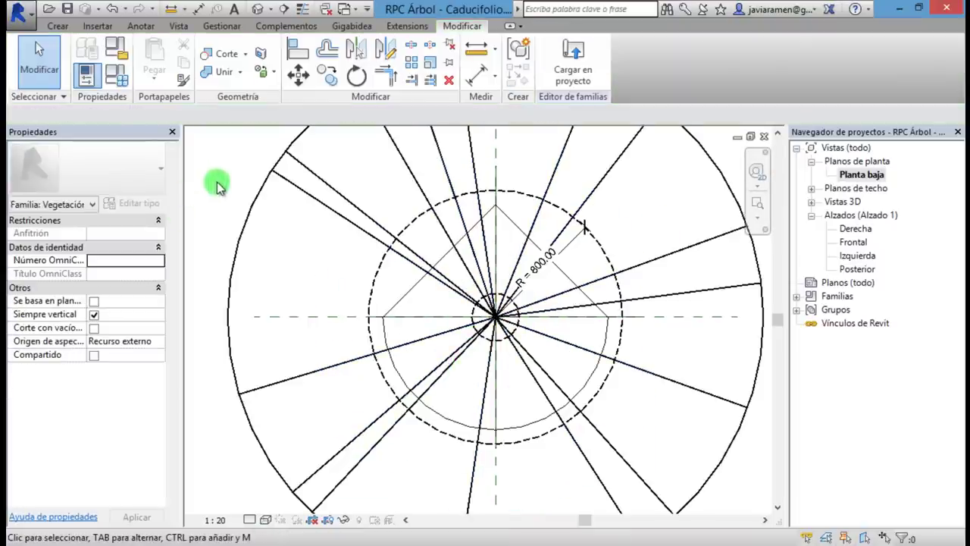
Apply the Acacia de tres púas - 7,6 metros type with R 1200 to the family.
left_click(114, 76)
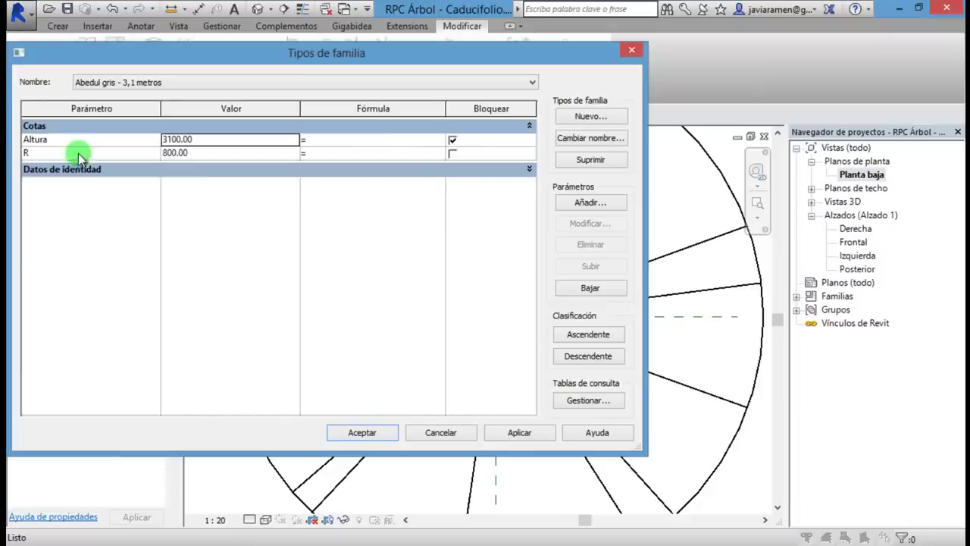
left_click(531, 83)
left_click(136, 108)
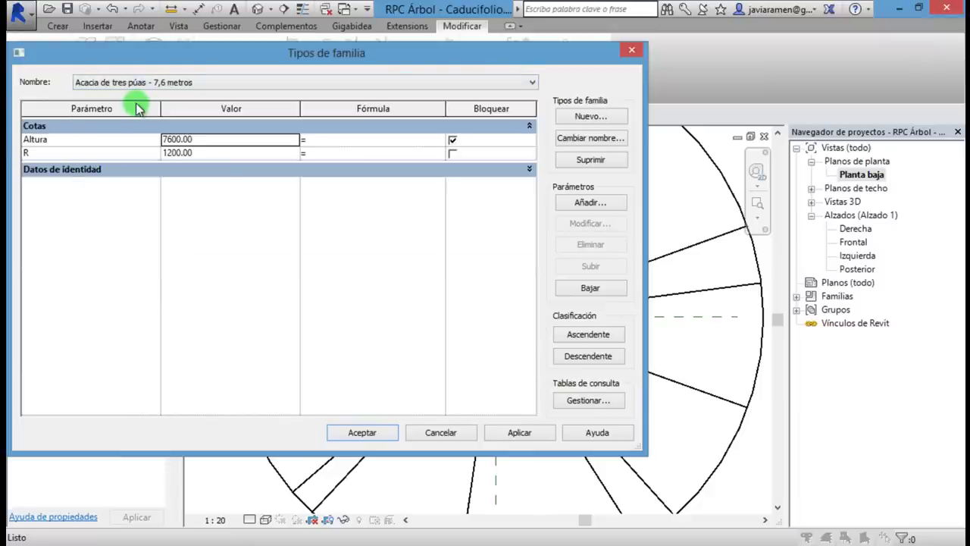
left_click(524, 437)
left_click(357, 432)
scroll(390, 319, "down", 3)
scroll(445, 323, "up", 1)
scroll(373, 326, "up", 1)
scroll(492, 306, "down", 2)
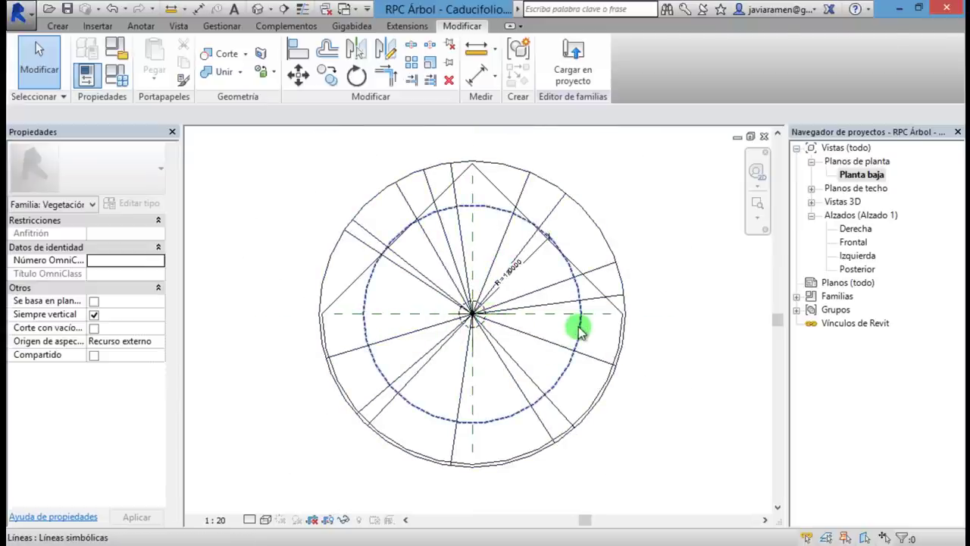
Change the dashed circle's radius to 1500, then 1600, and bring up Family Types.
left_click(578, 331)
scroll(588, 338, "up", 1)
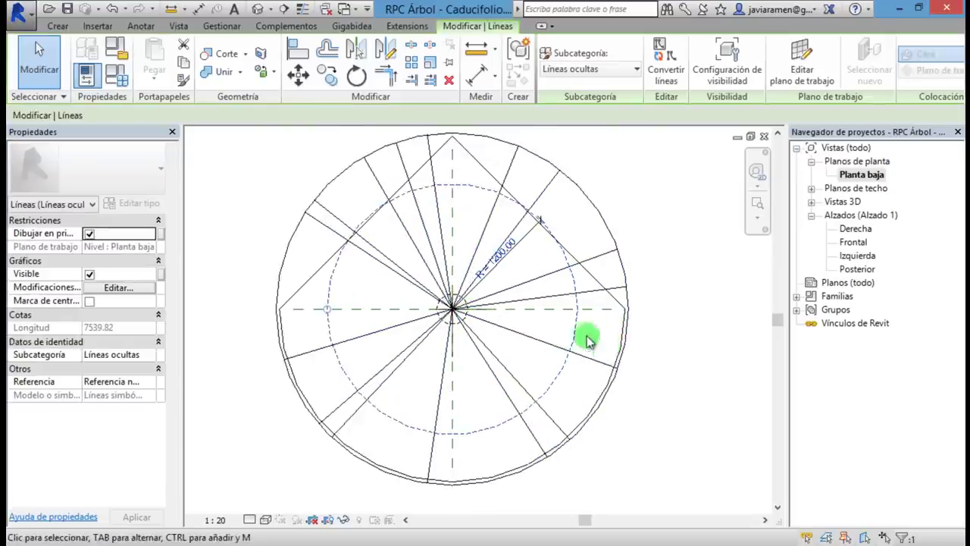
left_click(503, 244)
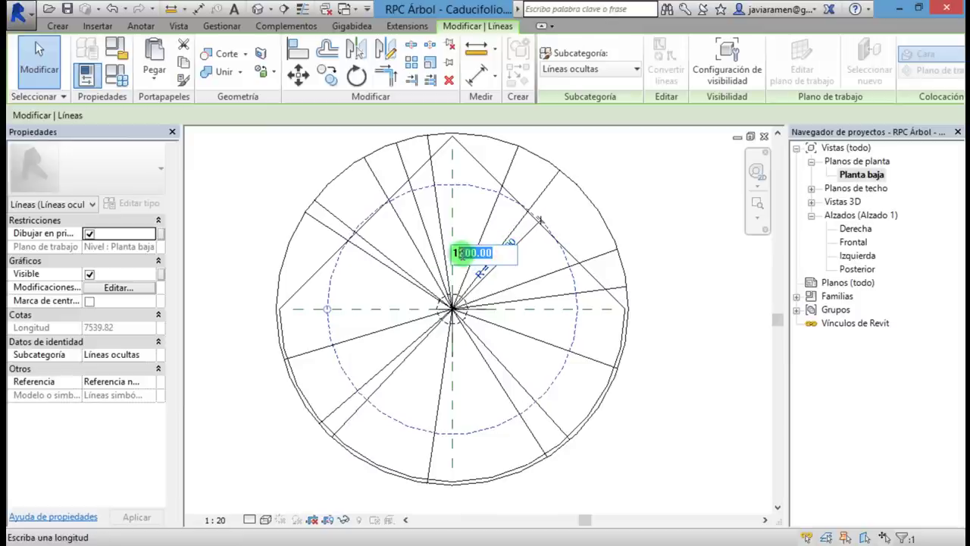
type("1500")
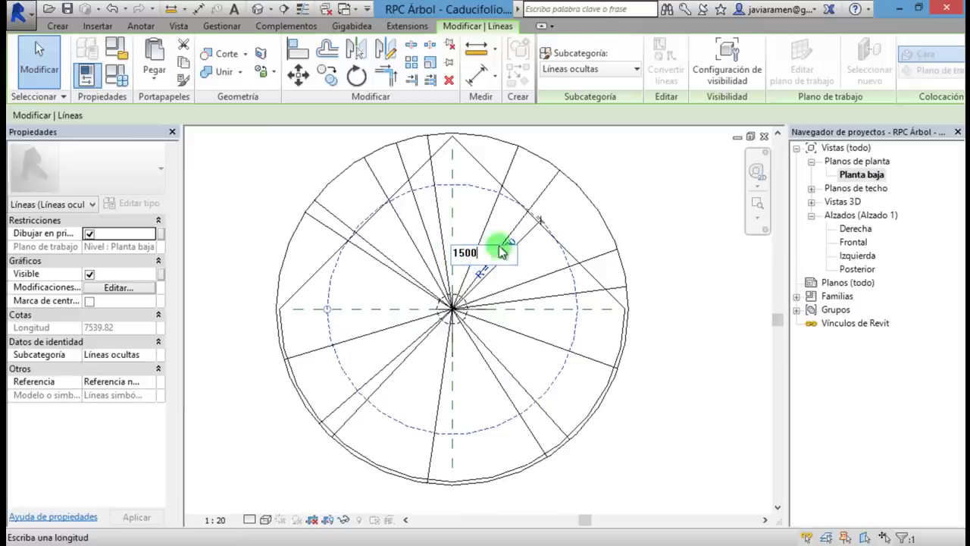
key("Return")
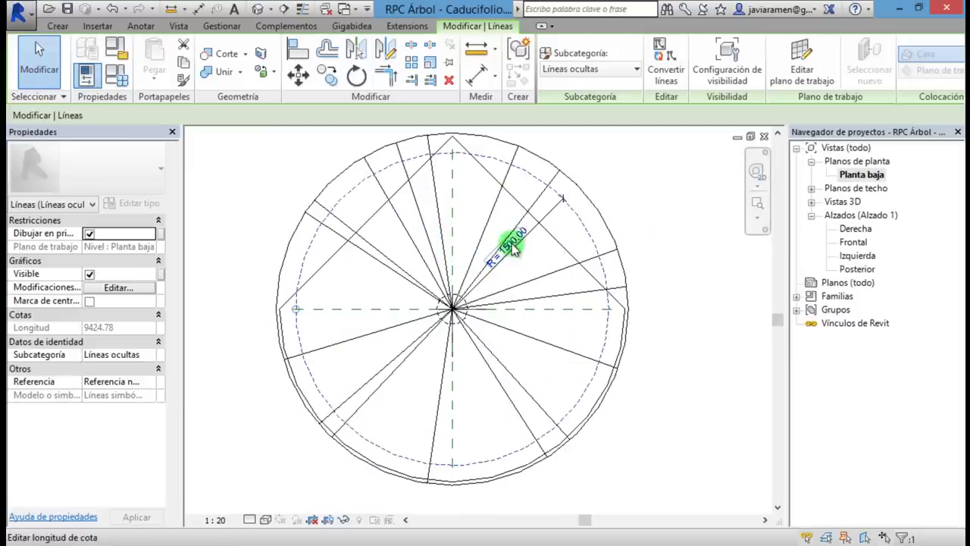
left_click(512, 249)
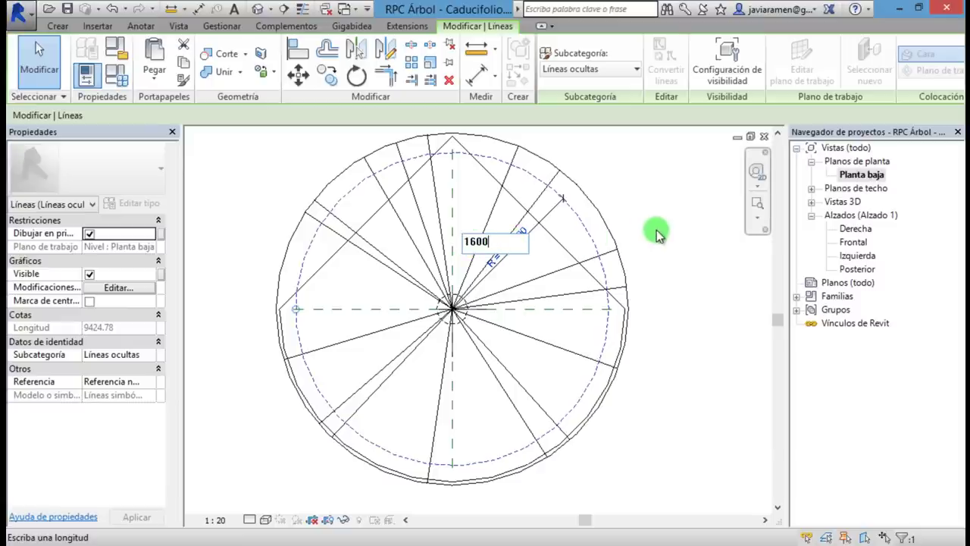
key("Return")
key("Escape")
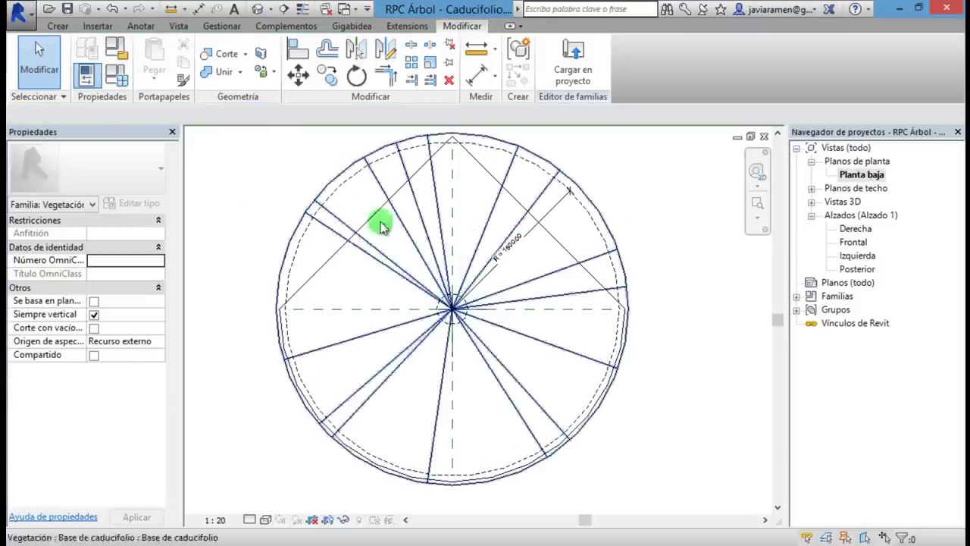
left_click(116, 74)
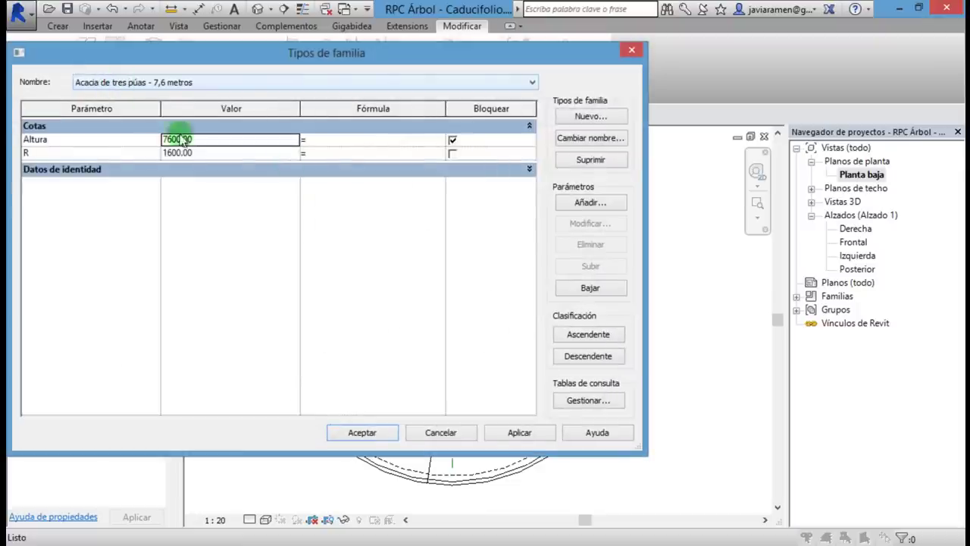
Choose the Álamo - 7,6 metros type (Altura 7600, R 1200) and accept.
left_click(531, 82)
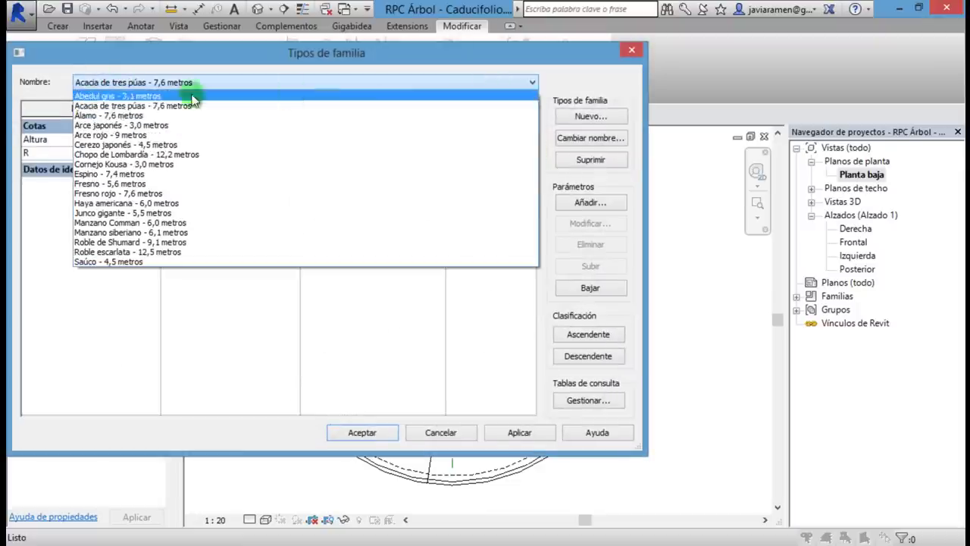
left_click(85, 116)
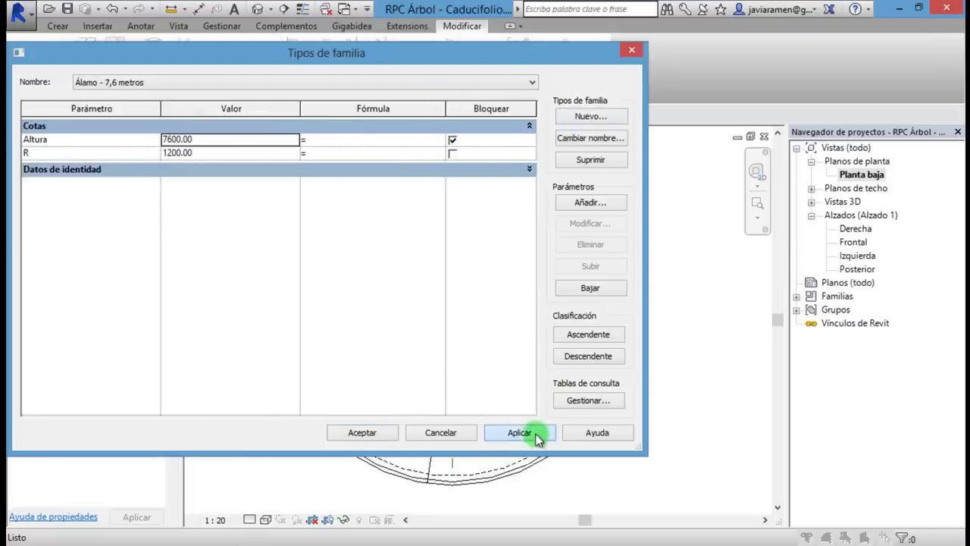
left_click(368, 432)
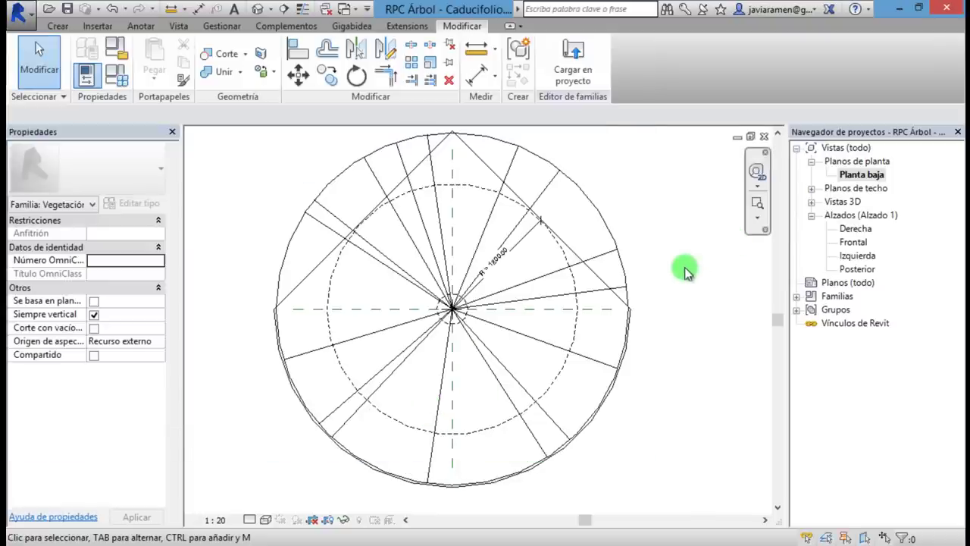
Select the Álamo dashed circle and set its radius to 1600.
scroll(569, 326, "up", 2)
scroll(553, 250, "down", 2)
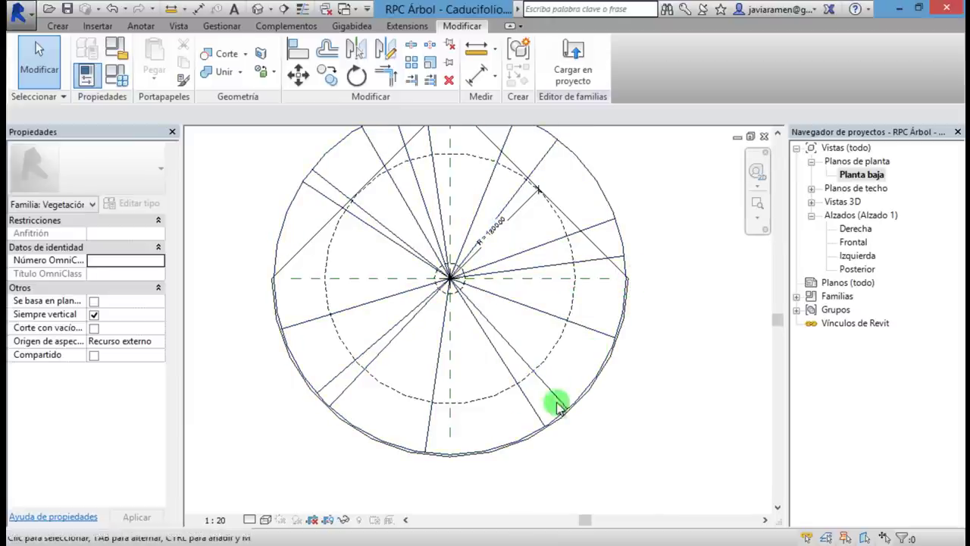
scroll(561, 403, "up", 1)
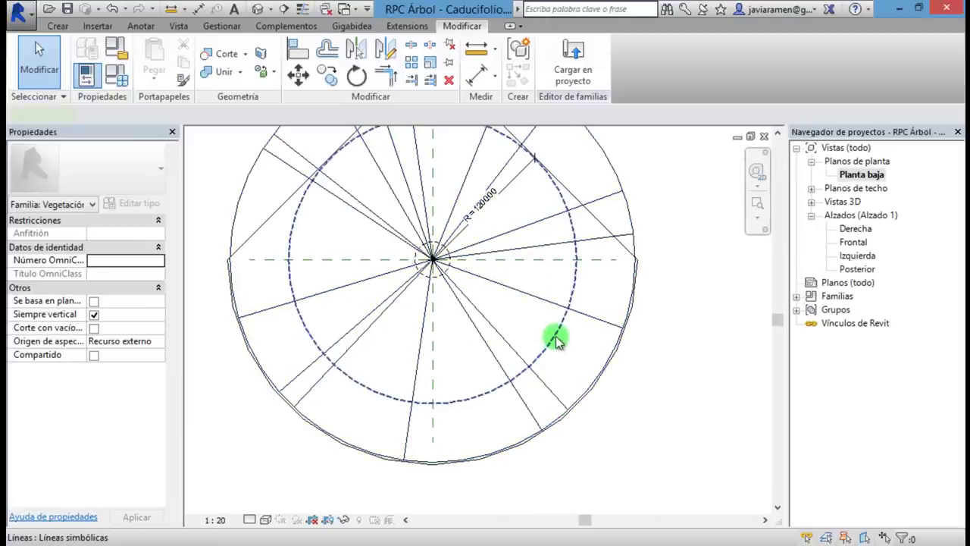
left_click(556, 342)
left_click(480, 196)
left_click_drag(489, 196, 448, 198)
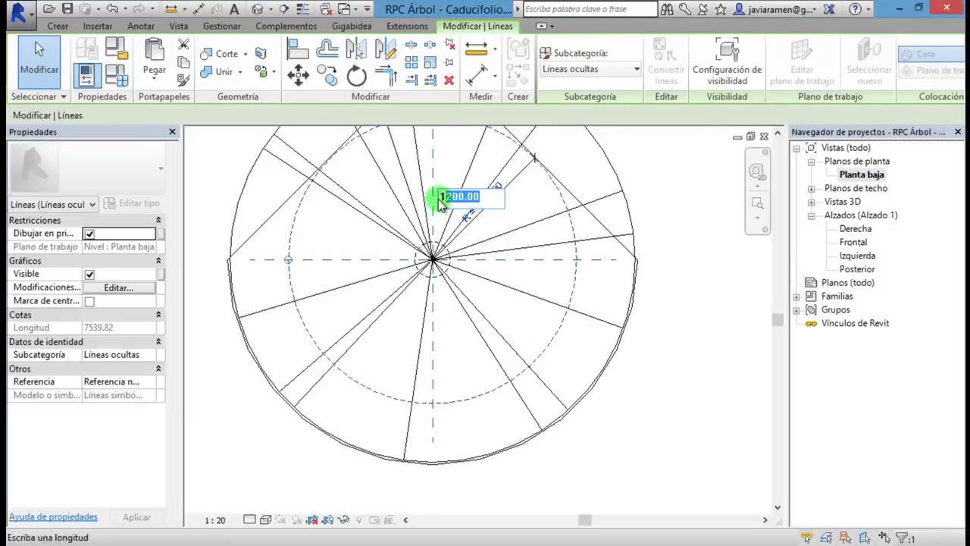
type("00")
key("Return")
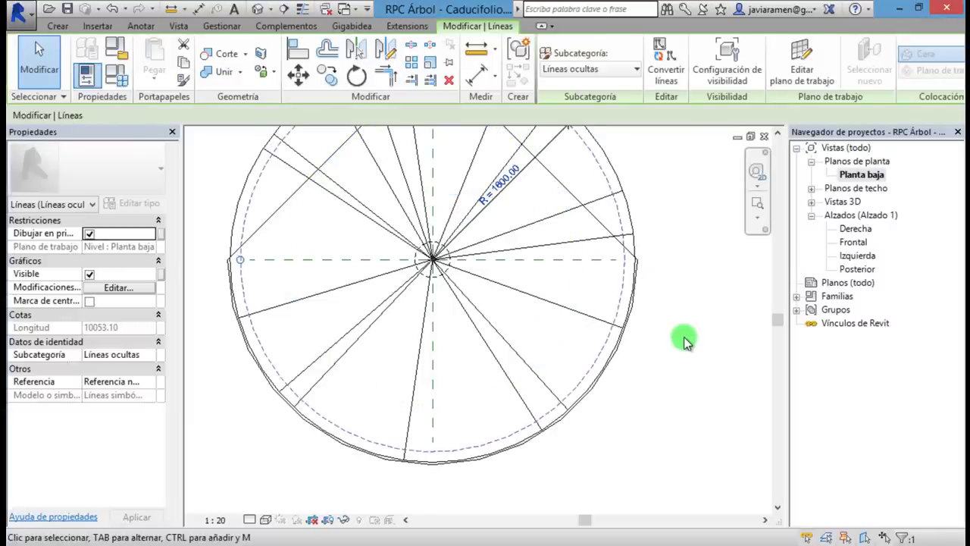
Raise the circle's radius to 1700 and bring up Family Types.
left_click(510, 181)
left_click_drag(496, 179, 472, 182)
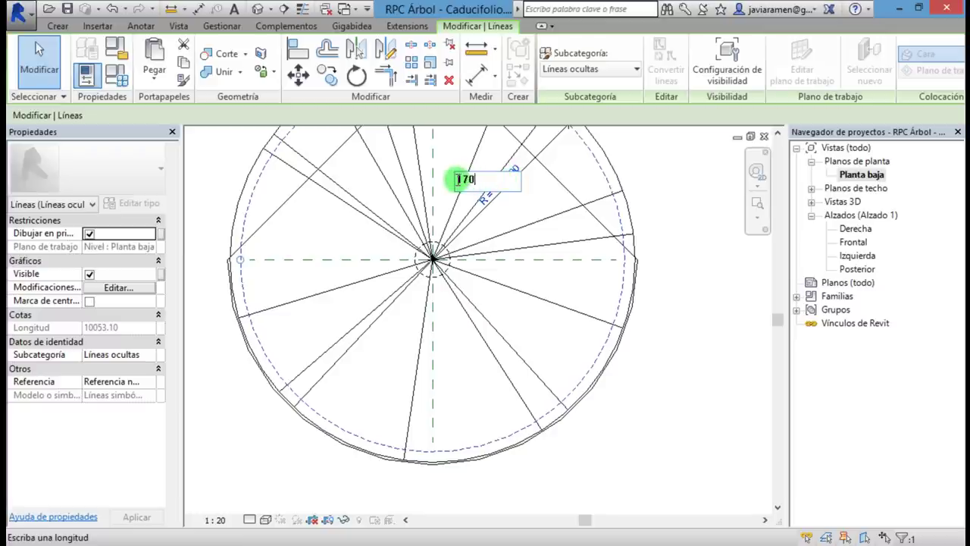
type("0")
key("Return")
left_click(674, 331)
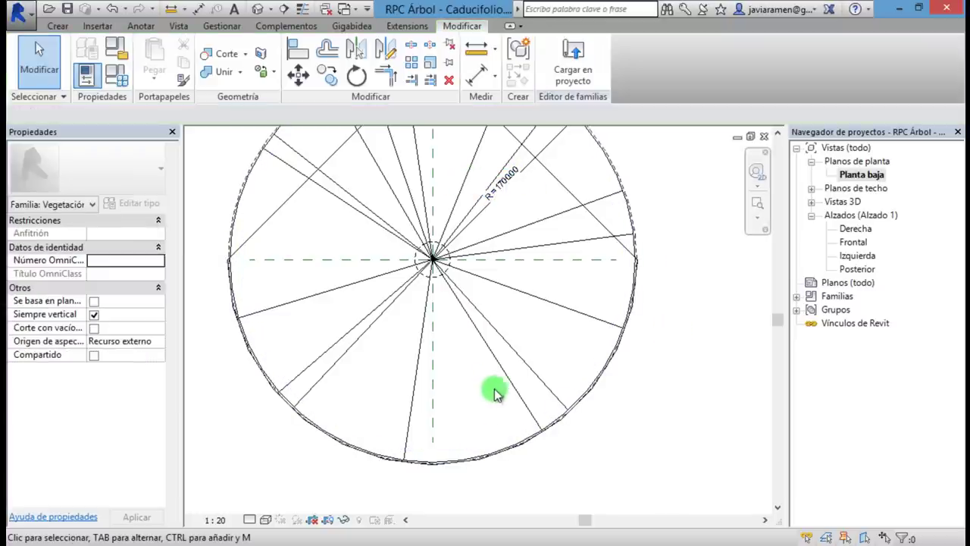
scroll(493, 390, "down", 2)
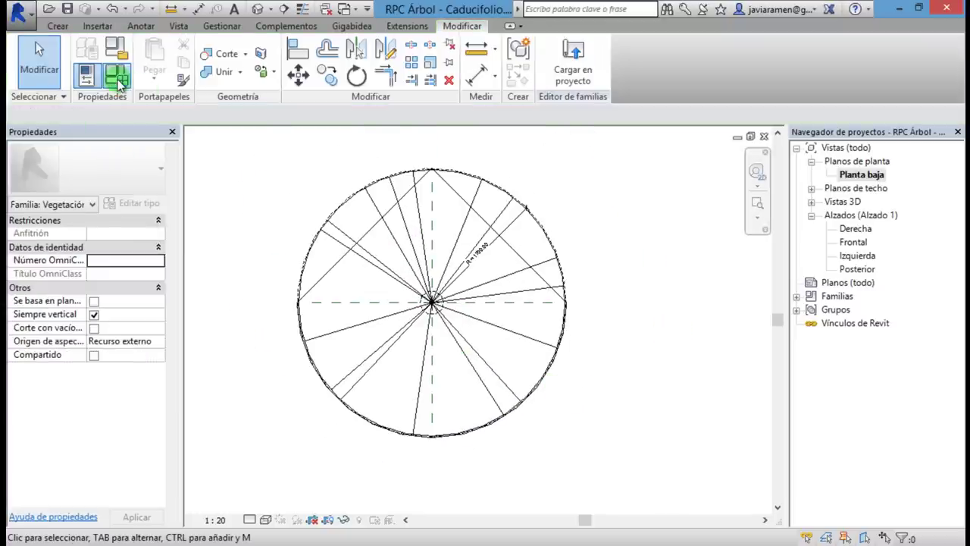
left_click(118, 79)
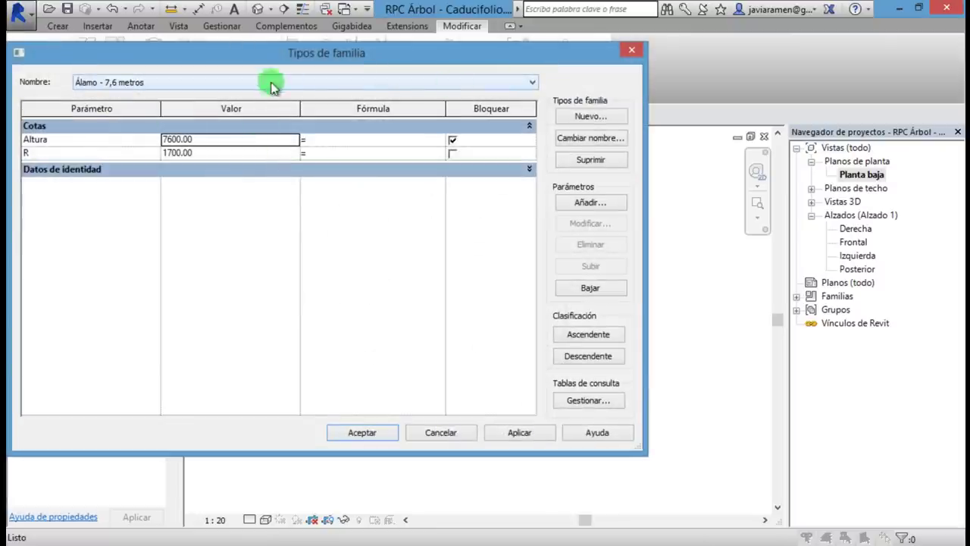
Browse the tree type list and close Family Types, keeping Álamo - 7,6 metros.
left_click(529, 85)
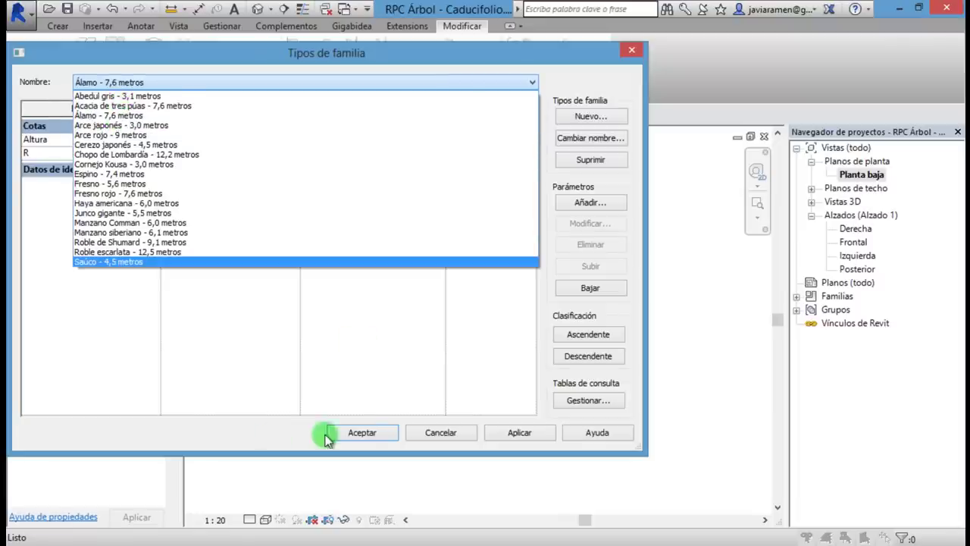
left_click(362, 432)
left_click(369, 431)
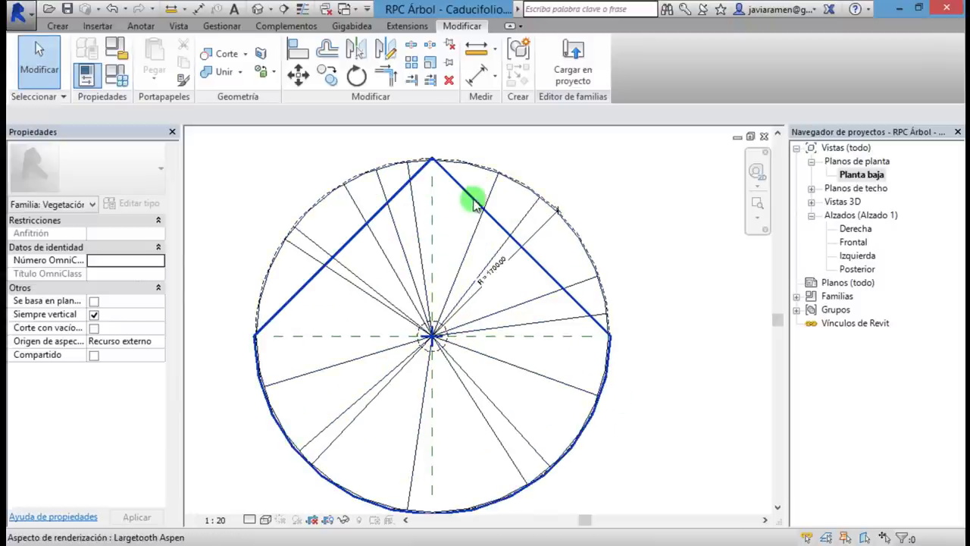
Turn off Plan/RCP visibility for the RPC tree element.
scroll(569, 238, "up", 3)
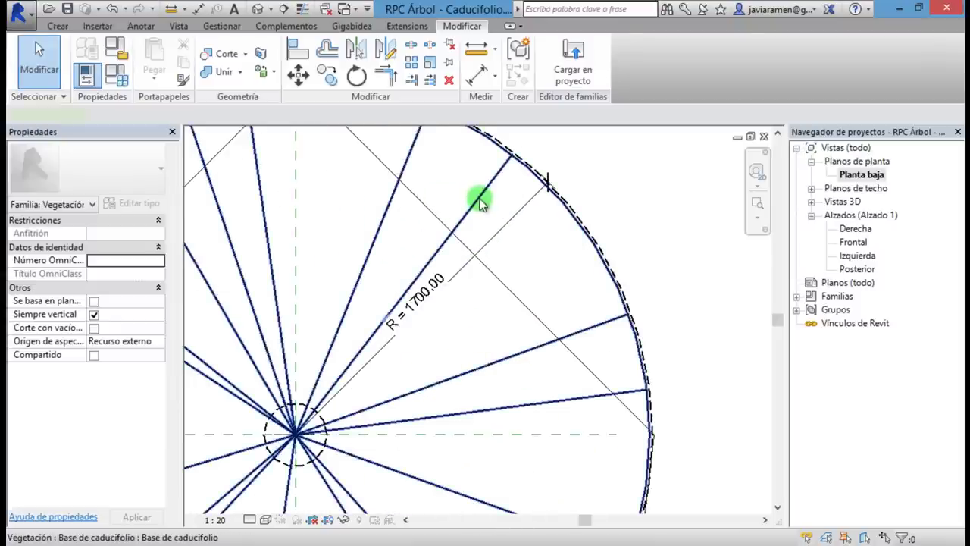
left_click(481, 201)
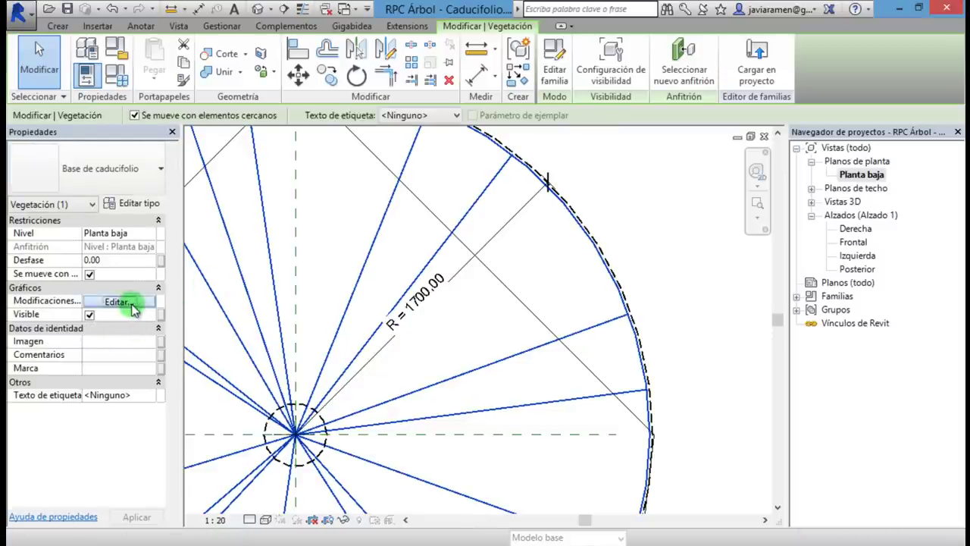
left_click(119, 302)
left_click(371, 345)
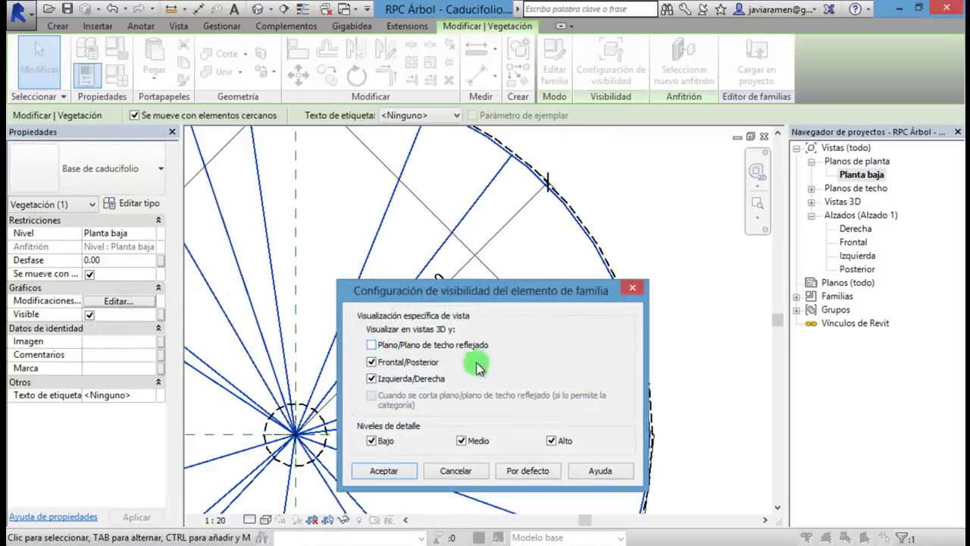
left_click(396, 469)
left_click(661, 249)
scroll(665, 245, "down", 3)
Load the tree family into topo.rvt, overwriting the existing version.
left_click(577, 68)
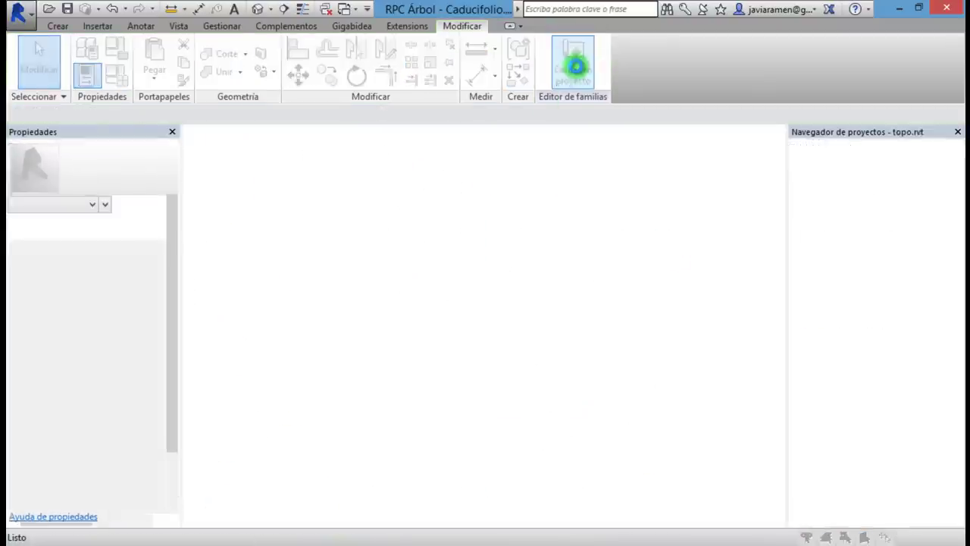
left_click(442, 273)
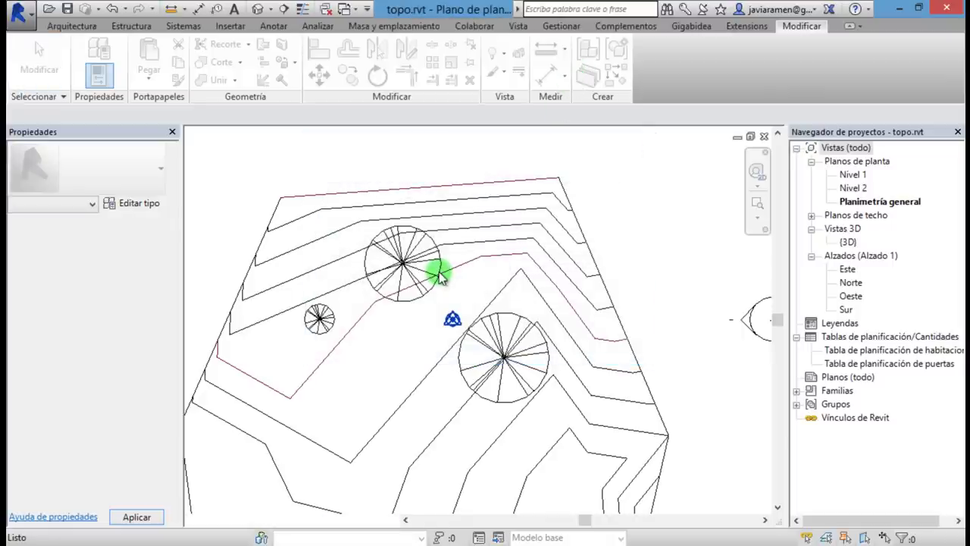
scroll(421, 289, "down", 2)
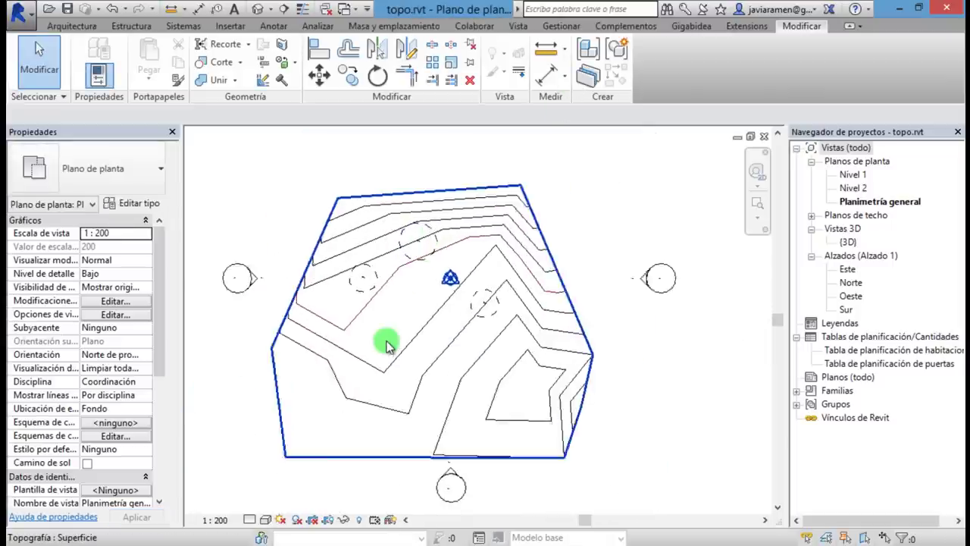
scroll(392, 336, "up", 1)
scroll(394, 282, "up", 2)
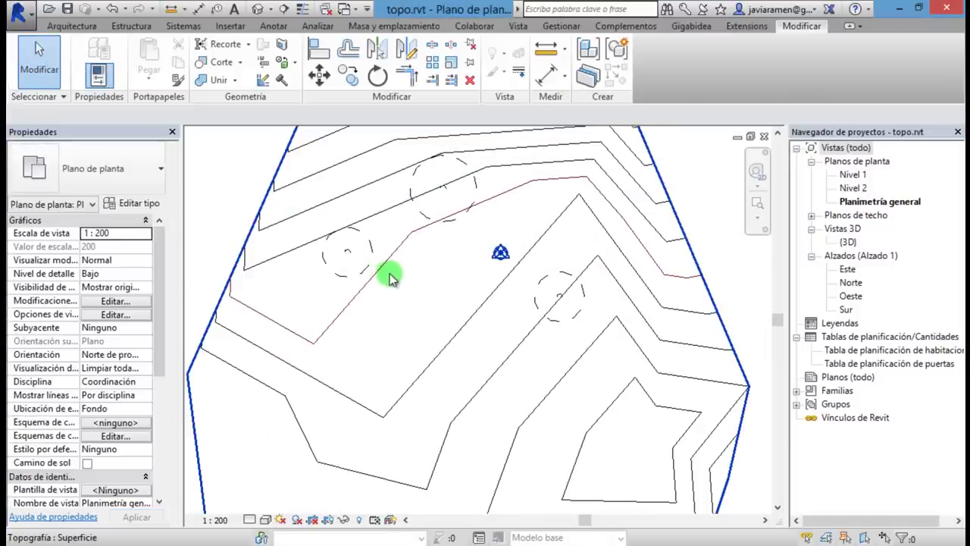
Close the RPC Árbol family window without saving it.
key("w")
key("t")
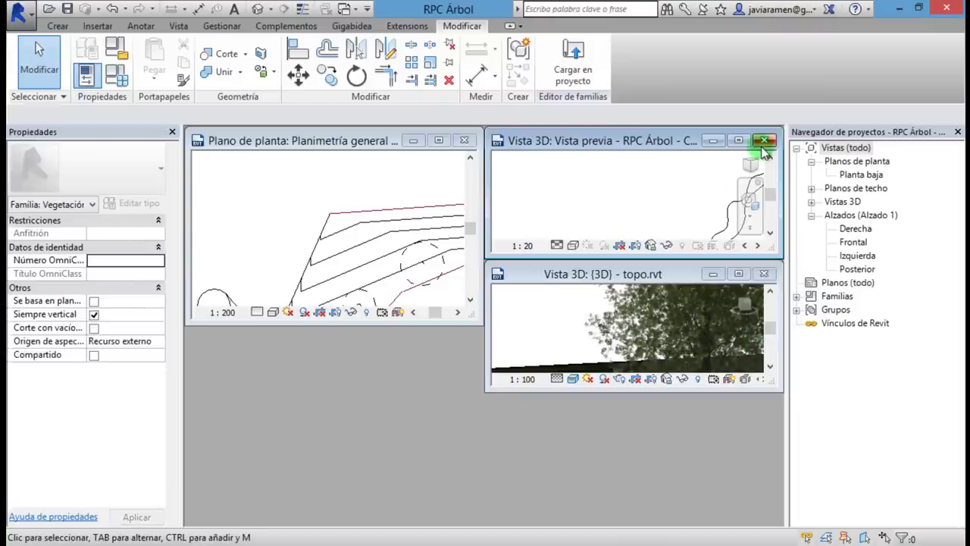
left_click(764, 141)
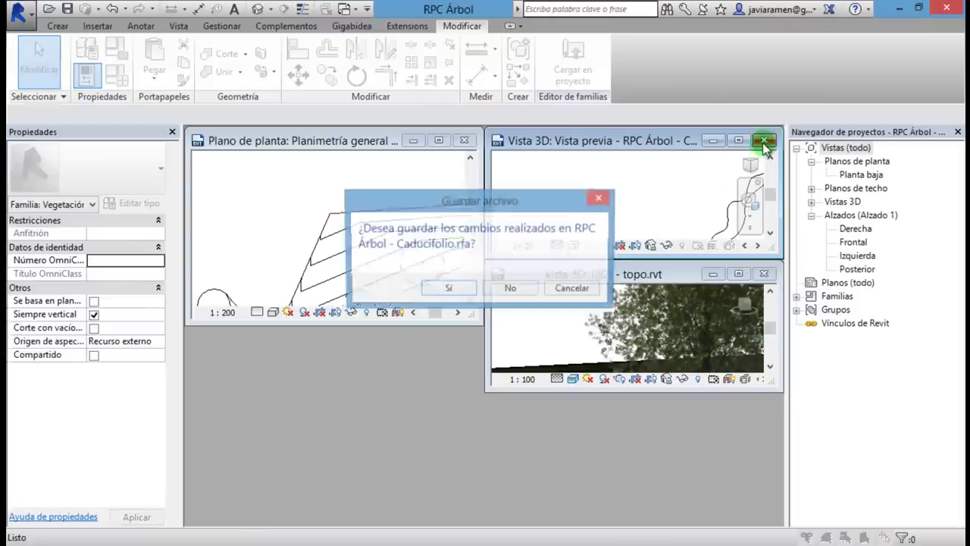
left_click(523, 293)
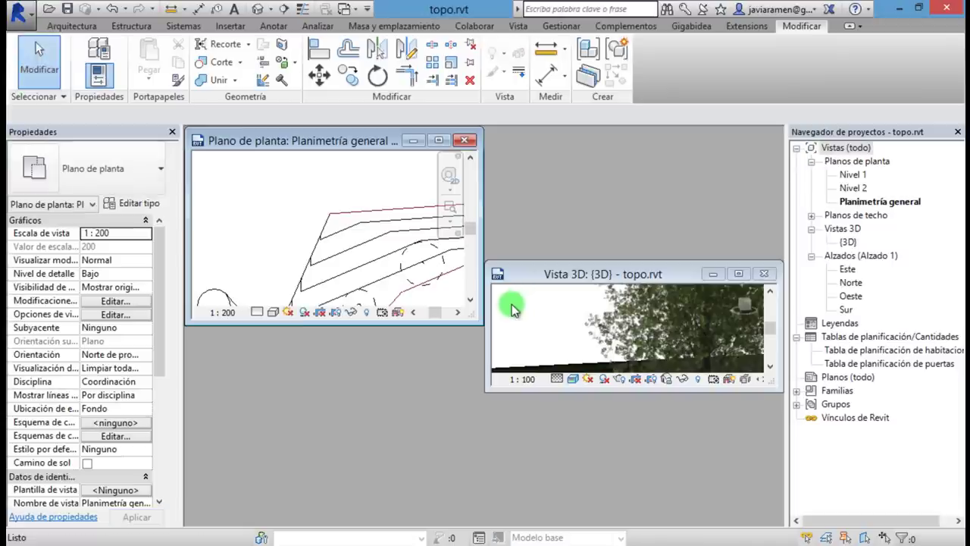
Tile the plan and 3D views with WT and inspect the topography surface.
key("w")
key("t")
left_click(403, 366)
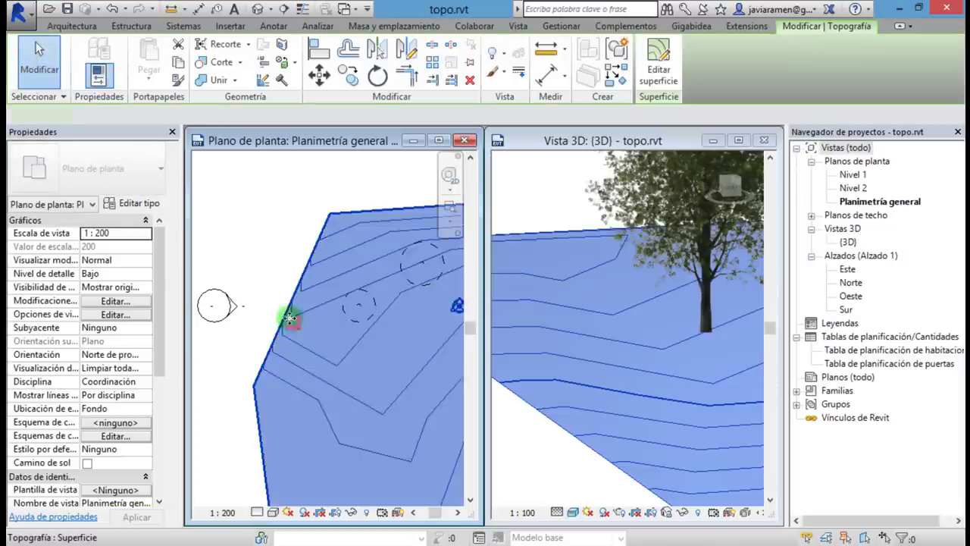
scroll(292, 319, "down", 5)
scroll(581, 325, "down", 2)
scroll(580, 329, "down", 2)
scroll(581, 336, "down", 2)
scroll(553, 339, "down", 2)
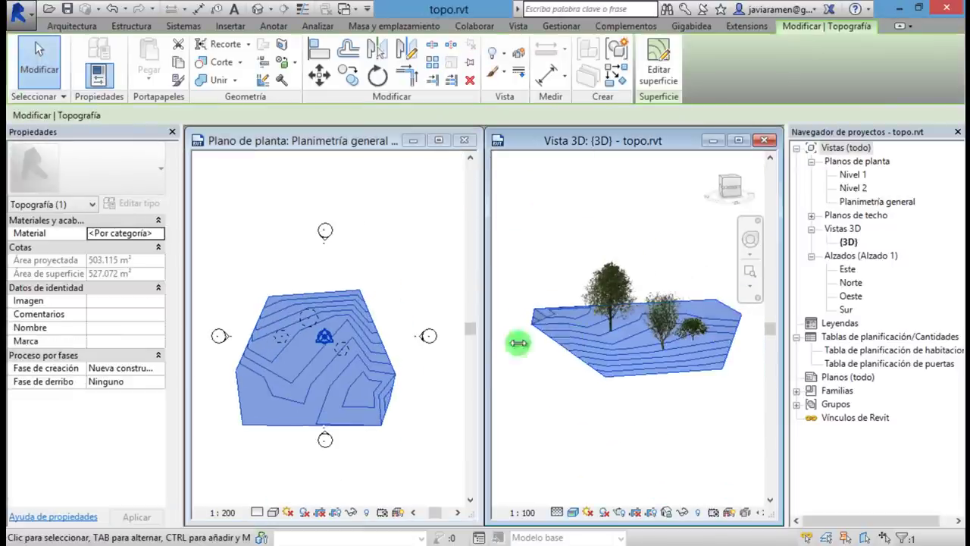
scroll(326, 369, "up", 2)
scroll(285, 350, "up", 1)
scroll(293, 345, "up", 1)
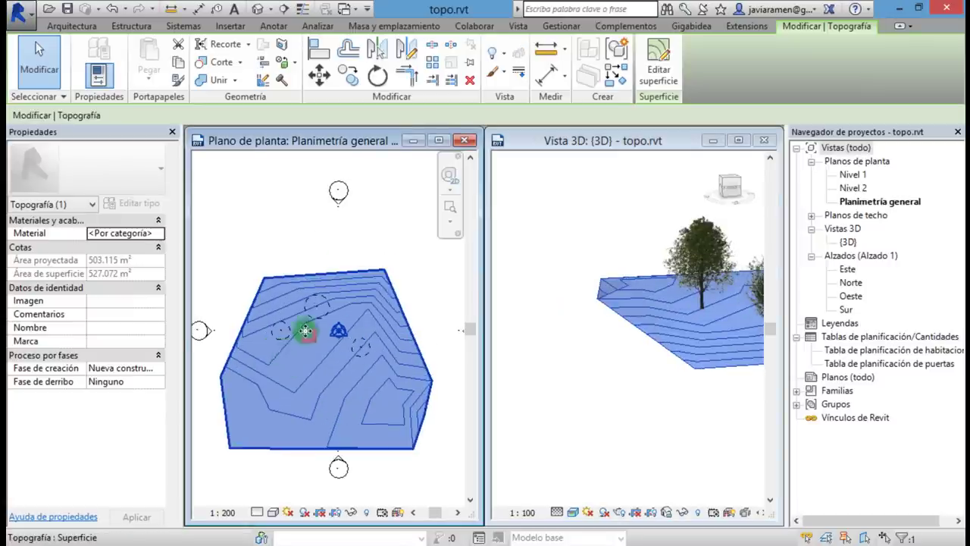
key("Escape")
Drag a tree lower on the terrain and select the Acacia de tres púas tree.
left_click(323, 304)
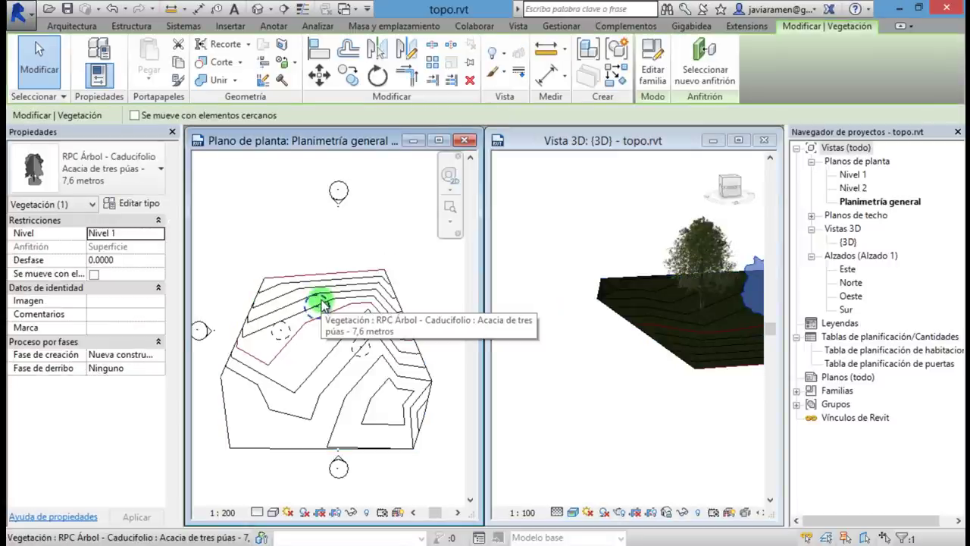
left_click_drag(323, 304, 326, 352)
left_click(276, 495)
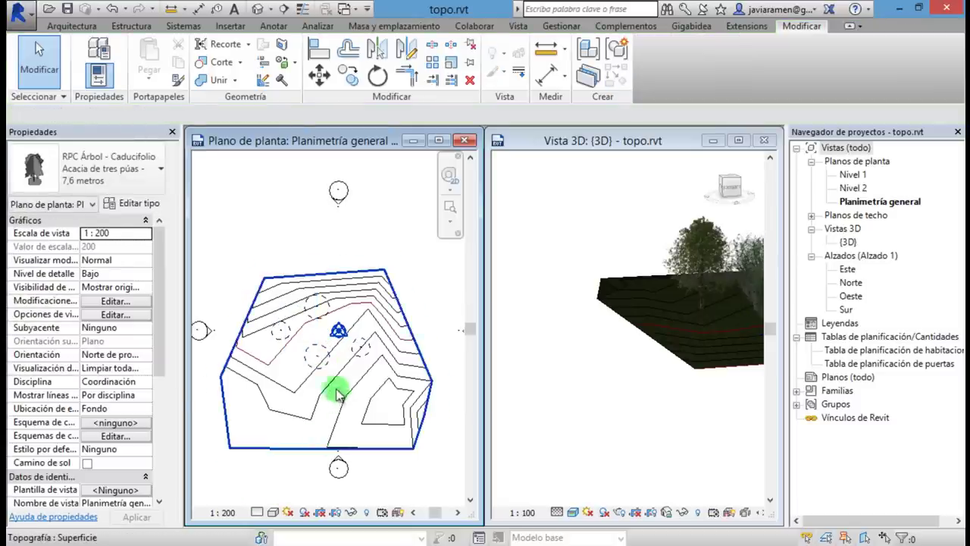
left_click(317, 359)
scroll(317, 359, "up", 2)
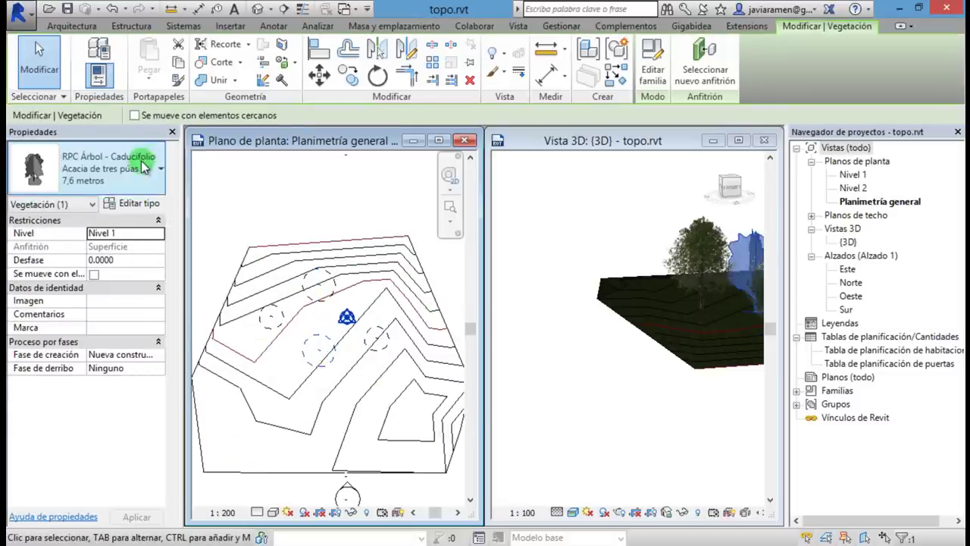
Change the selected Acacia de tres púas tree's type to Abedul gris - 3,1 metros.
left_click(144, 167)
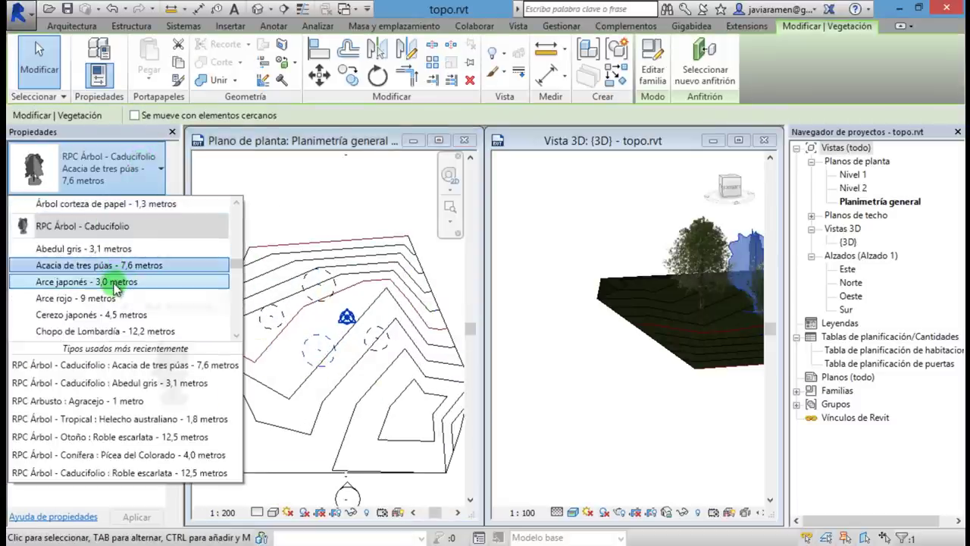
left_click(97, 254)
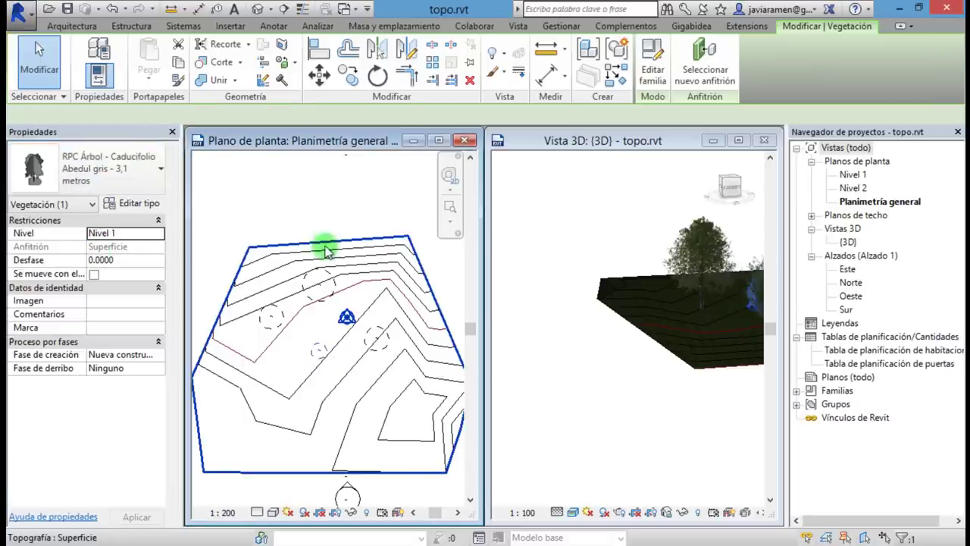
left_click(589, 348)
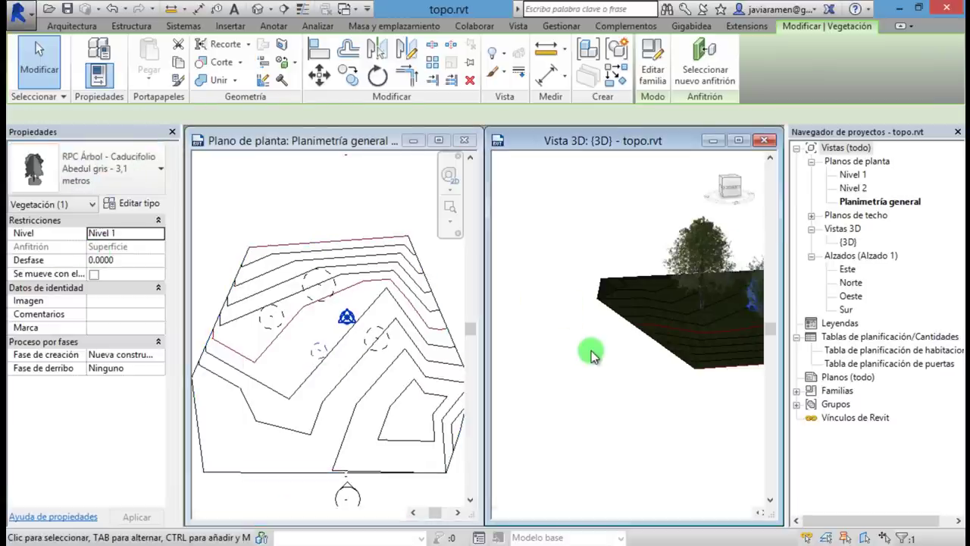
Orbit and zoom the 3D view to inspect the realistic trees on the terrain.
middle_click_drag(549, 360, 658, 371, "shift")
scroll(734, 308, "up", 4)
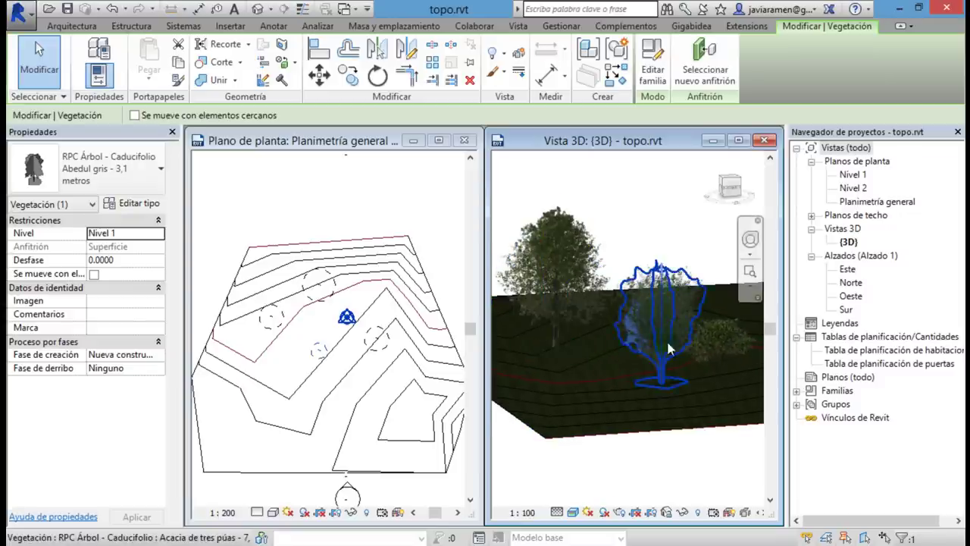
left_click(589, 453)
right_click(639, 453)
left_click(599, 458)
right_click(651, 458)
left_click(606, 211)
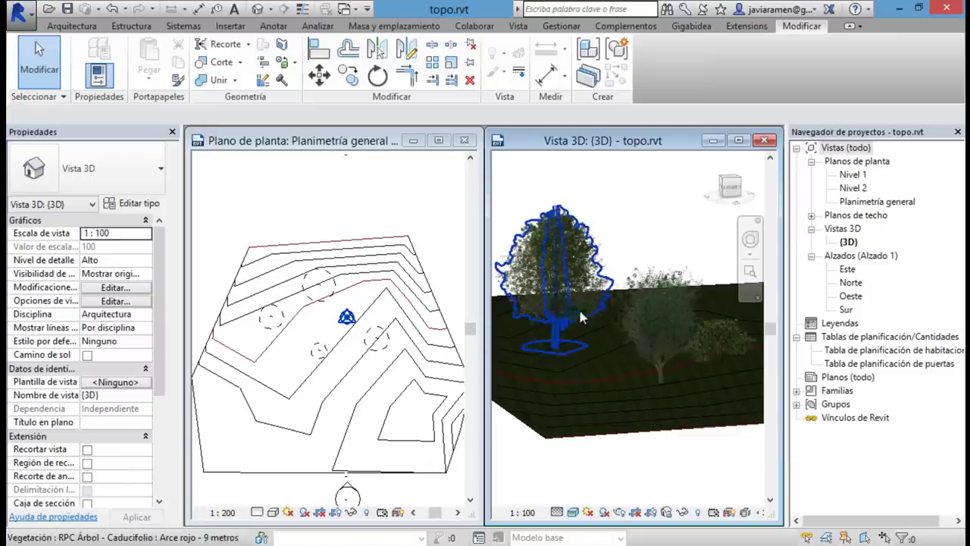